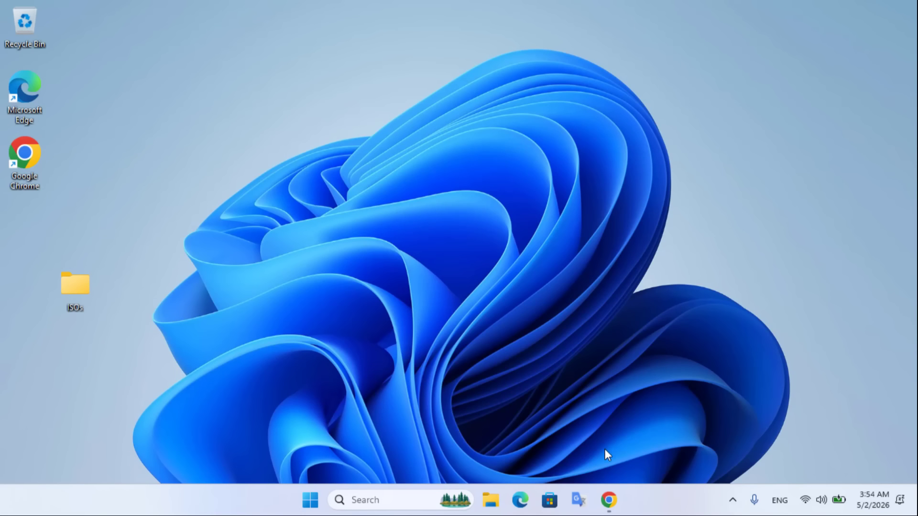
- Download the free Serva Community v5.0.0 package from vercot.com/~serva in Chrome
{"action": "left_click", "coordinate": [609, 500]}
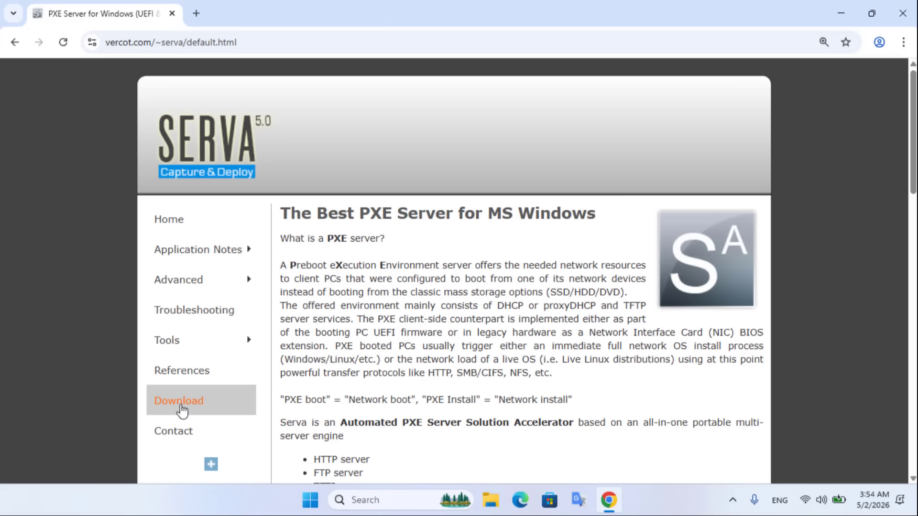
{"action": "left_click", "coordinate": [209, 410]}
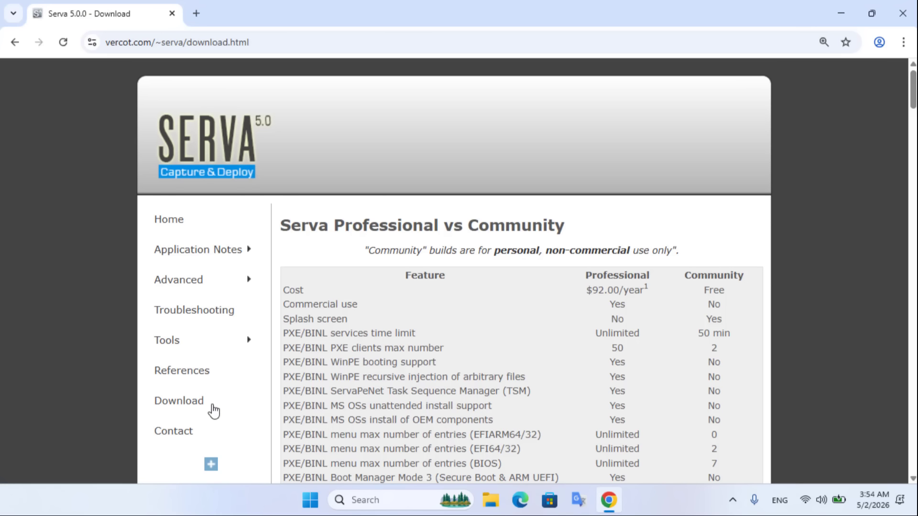
{"action": "left_click_drag", "start_coordinate": [682, 277], "coordinate": [731, 313]}
{"action": "scroll", "coordinate": [732, 313], "scroll_direction": "down", "scroll_amount": 8}
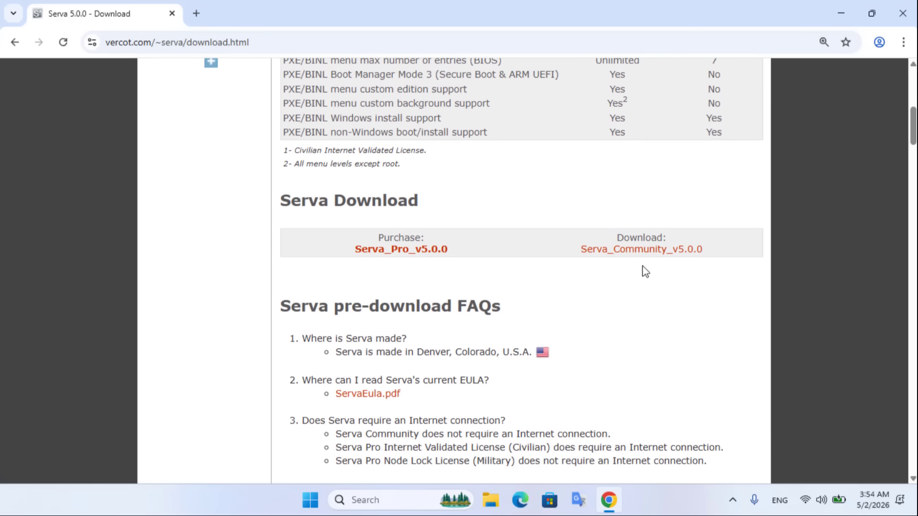
{"action": "left_click", "coordinate": [682, 257]}
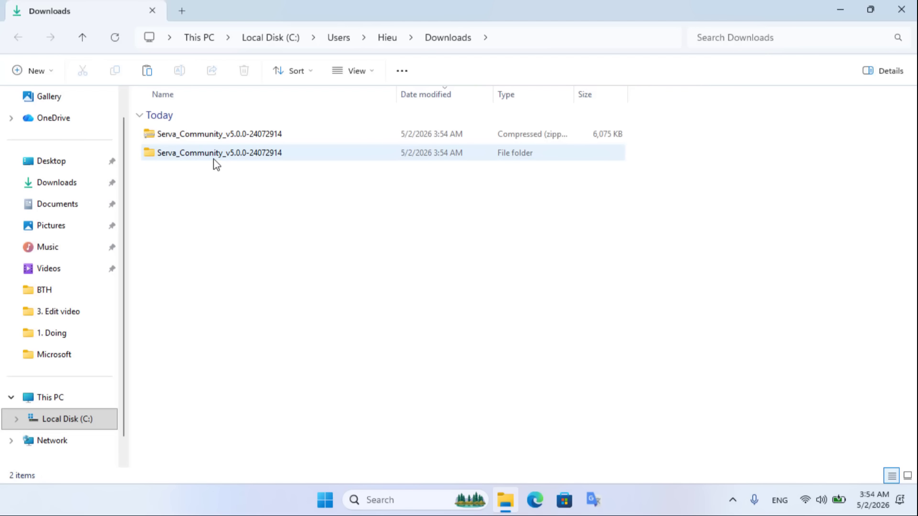
- Open the extracted Serva_Community folder and select its four Serva files
{"action": "left_click", "coordinate": [212, 159]}
{"action": "double_click", "coordinate": [212, 159]}
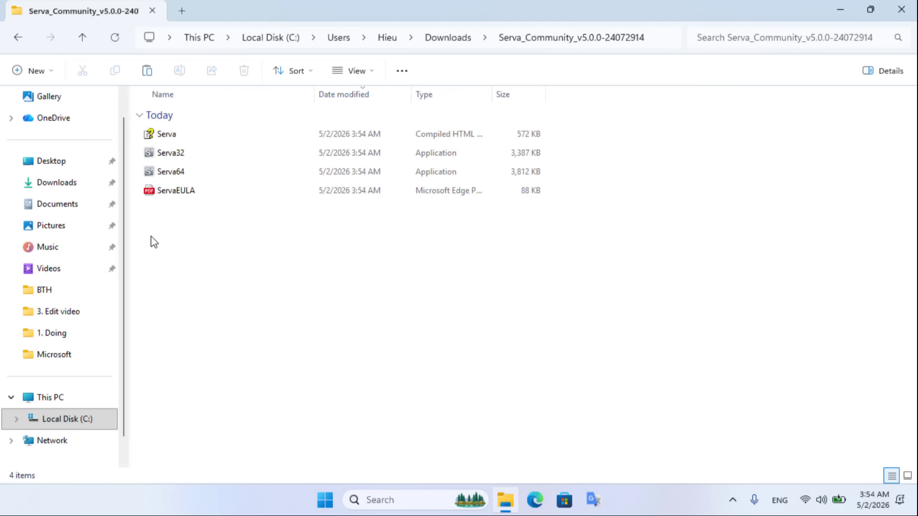
{"action": "left_click_drag", "start_coordinate": [150, 237], "coordinate": [265, 127]}
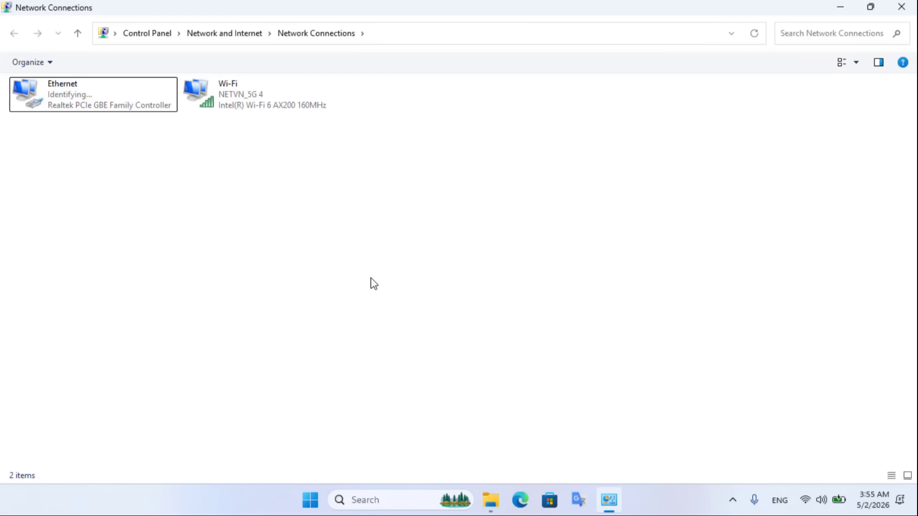
- Give the Ethernet adapter's IPv4 the fixed address 192.168.10.1 and mask 255.255.255.0
{"action": "right_click", "coordinate": [90, 110]}
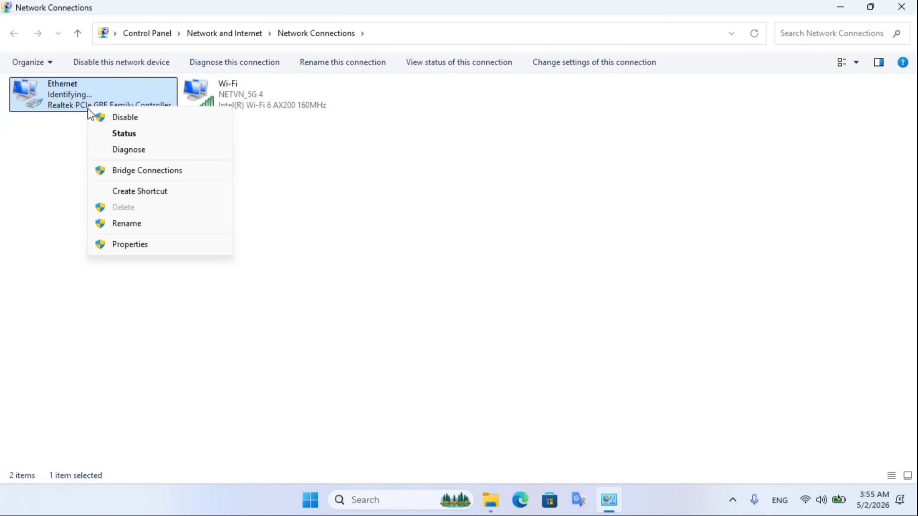
{"action": "left_click", "coordinate": [129, 245]}
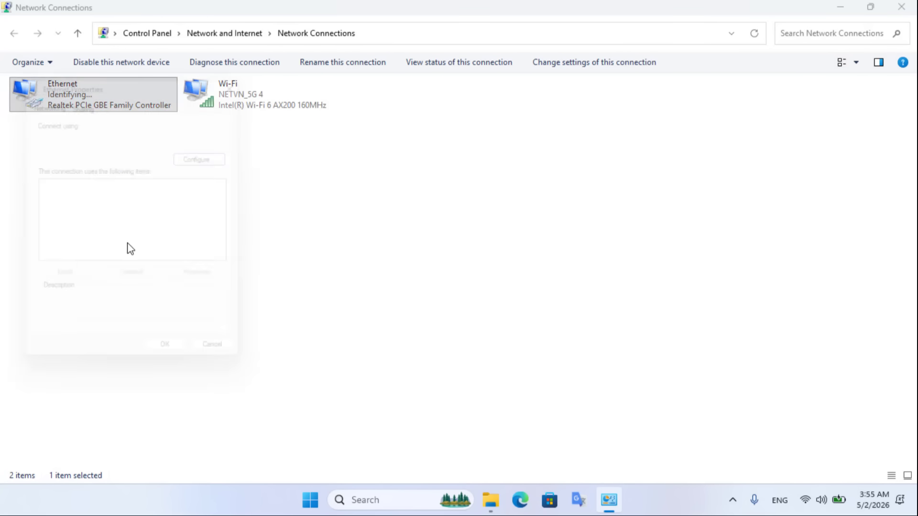
{"action": "double_click", "coordinate": [151, 218]}
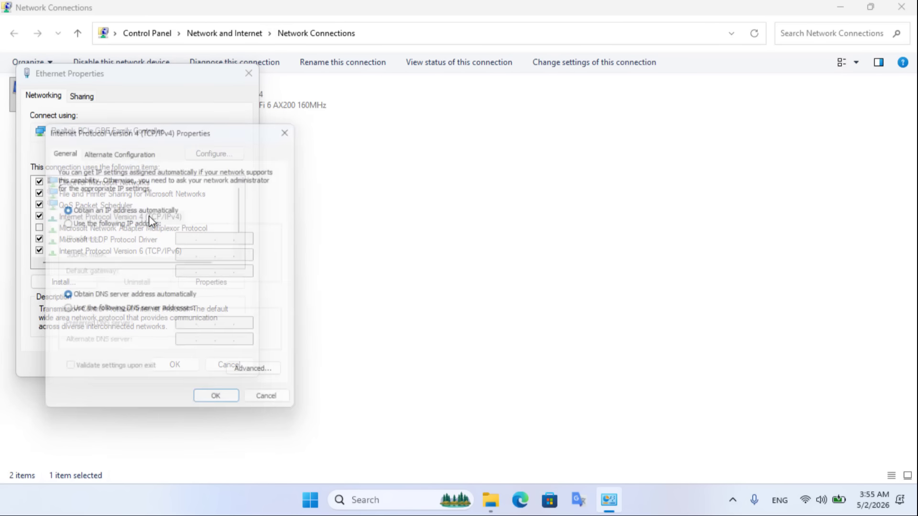
{"action": "left_click_drag", "start_coordinate": [165, 126], "coordinate": [495, 85]}
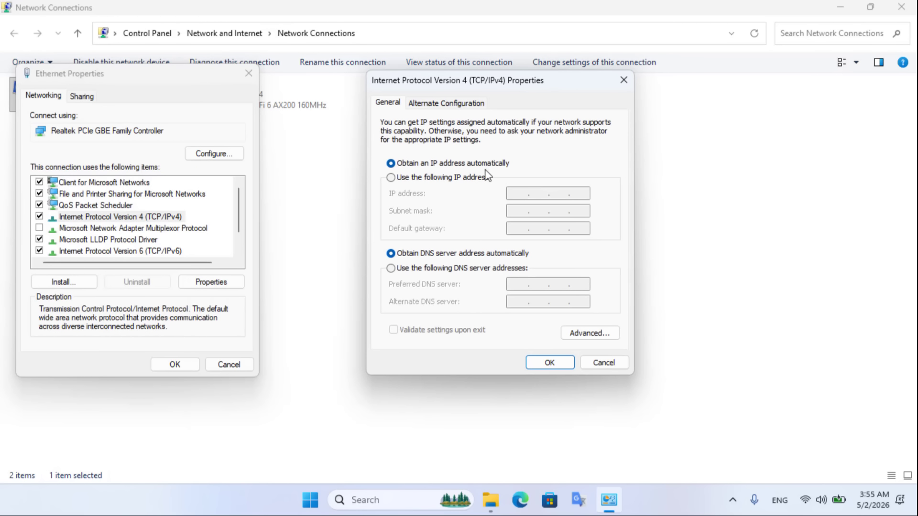
{"action": "left_click", "coordinate": [454, 178]}
{"action": "left_click", "coordinate": [518, 195]}
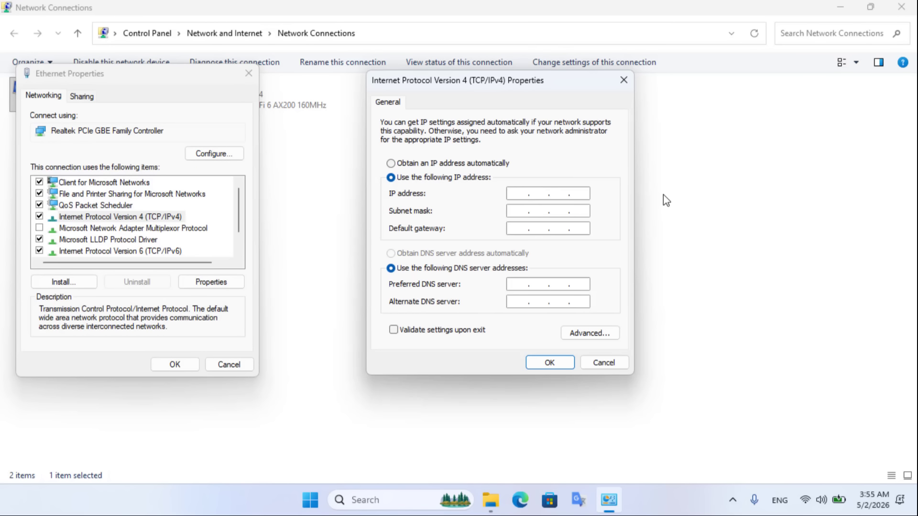
{"action": "type", "text": "192.168.10.1"}
{"action": "left_click", "coordinate": [526, 210]}
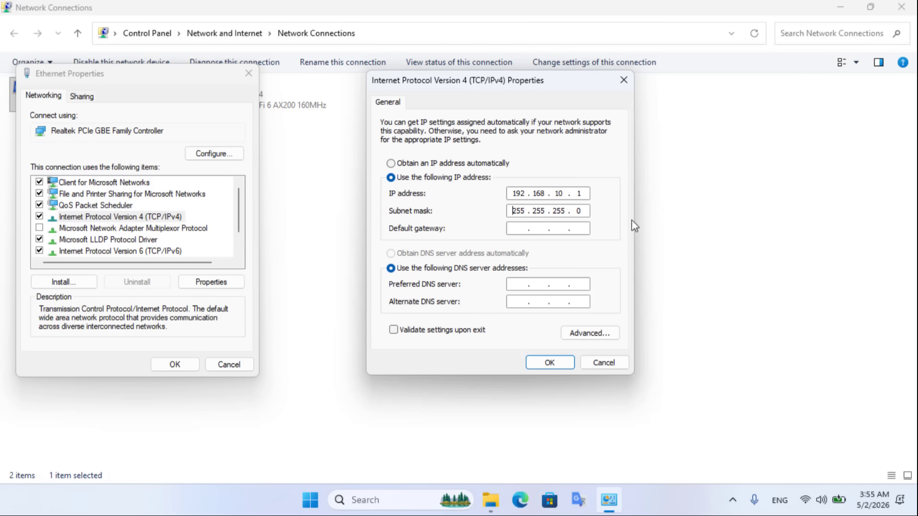
{"action": "left_click", "coordinate": [550, 363]}
{"action": "left_click", "coordinate": [192, 366]}
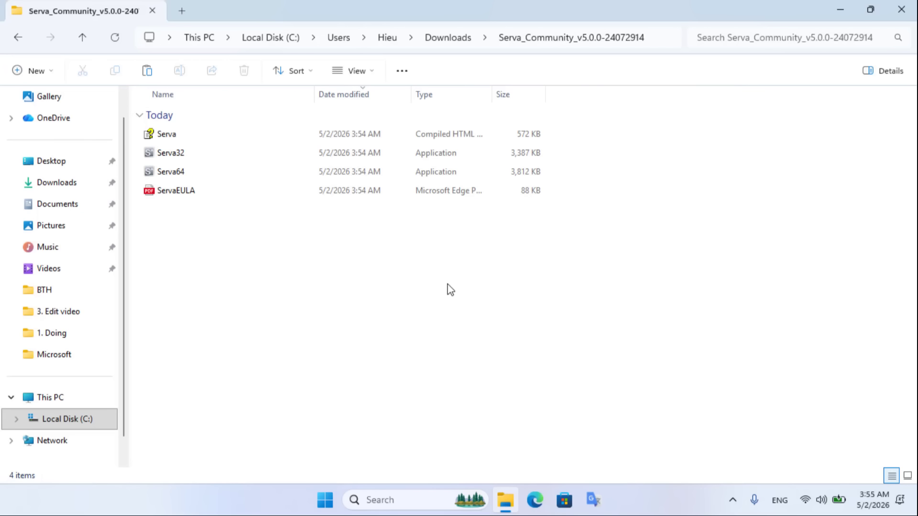
- Close Network Connections, launch Serva64, and dismiss the splash and About/License notices
{"action": "key", "text": "alt+F4"}
{"action": "left_click", "coordinate": [174, 173]}
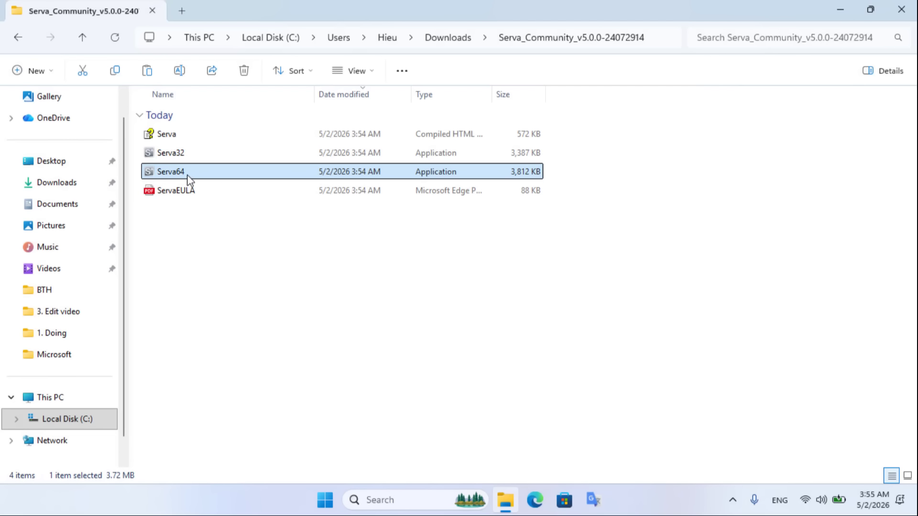
{"action": "double_click", "coordinate": [179, 178]}
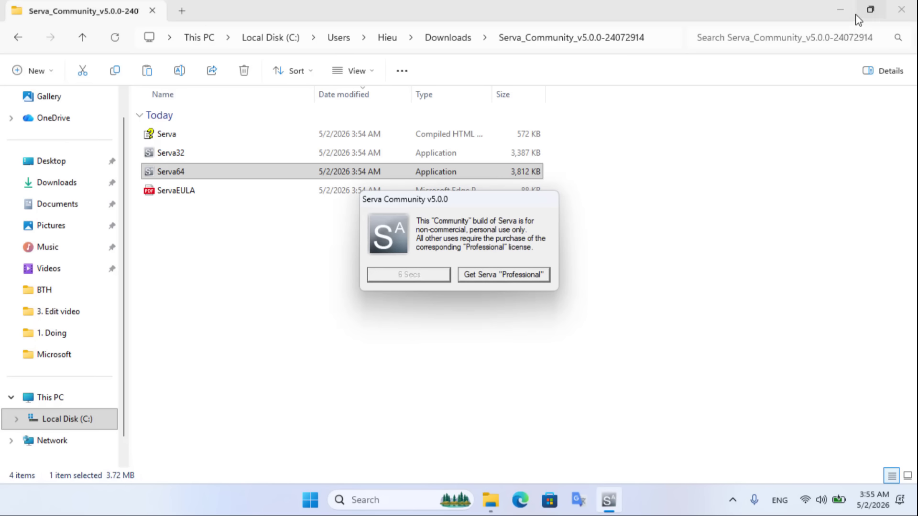
{"action": "left_click", "coordinate": [841, 11]}
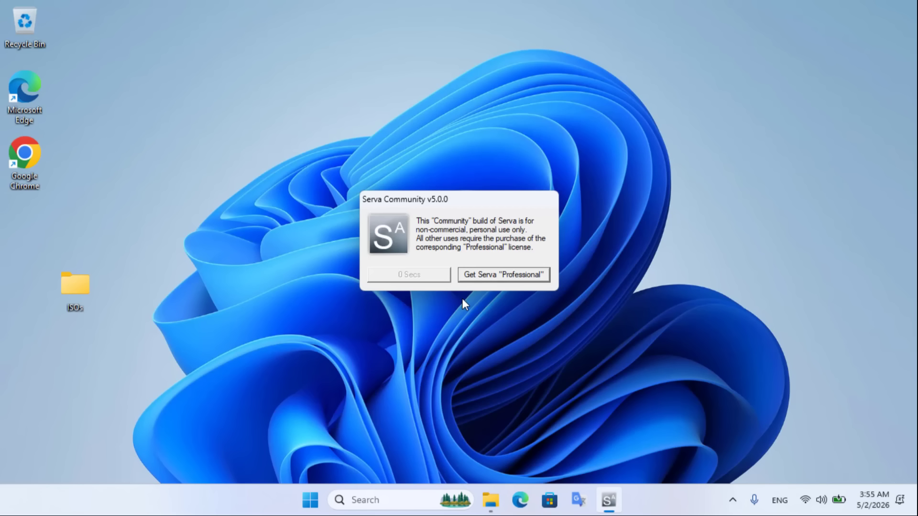
{"action": "left_click", "coordinate": [407, 275]}
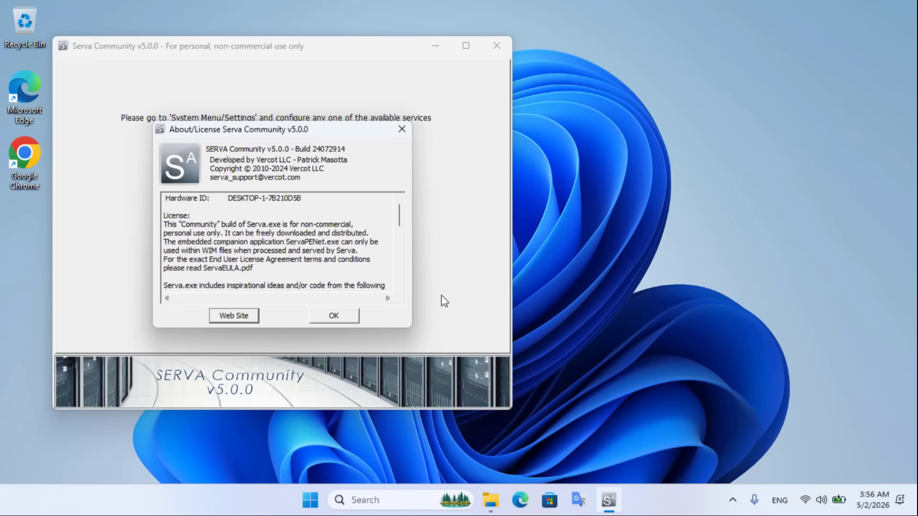
{"action": "left_click", "coordinate": [354, 316]}
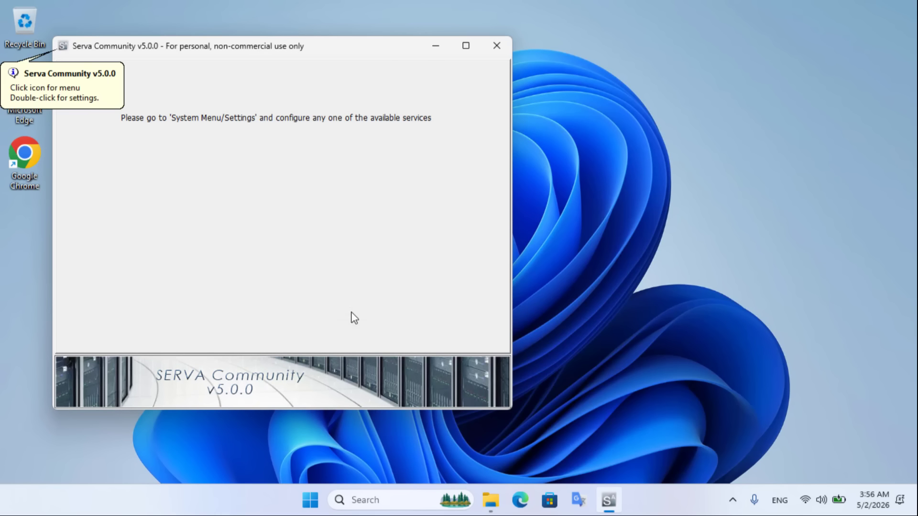
- In Serva's settings, turn on the TFTP server and bind it to 192.168.10.1
{"action": "left_click", "coordinate": [63, 48]}
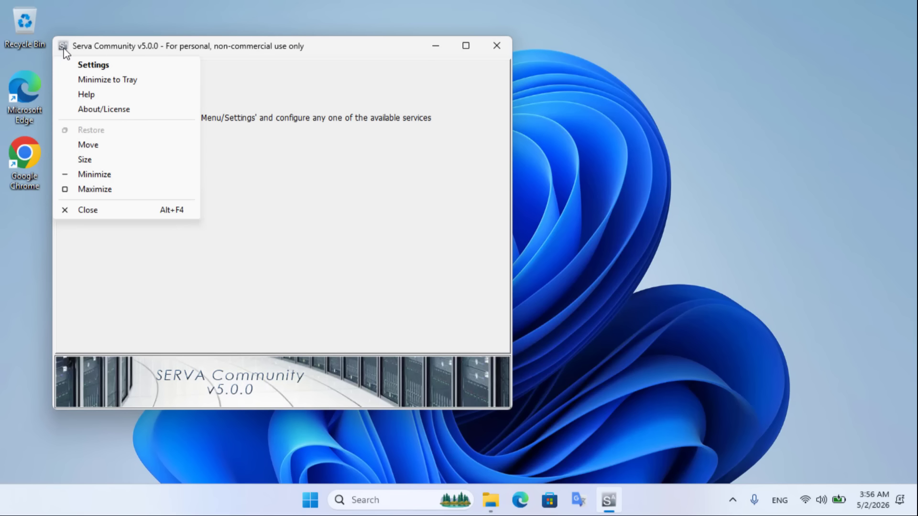
{"action": "left_click", "coordinate": [120, 71]}
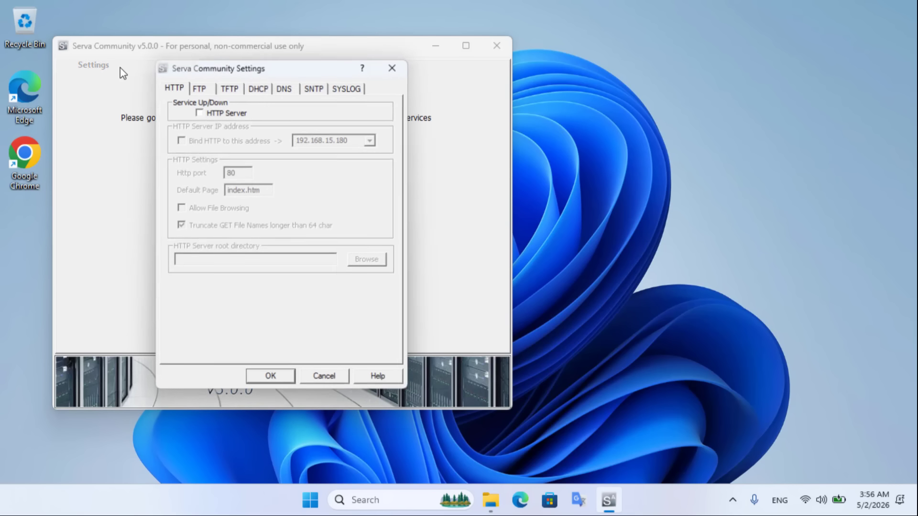
{"action": "left_click", "coordinate": [227, 89]}
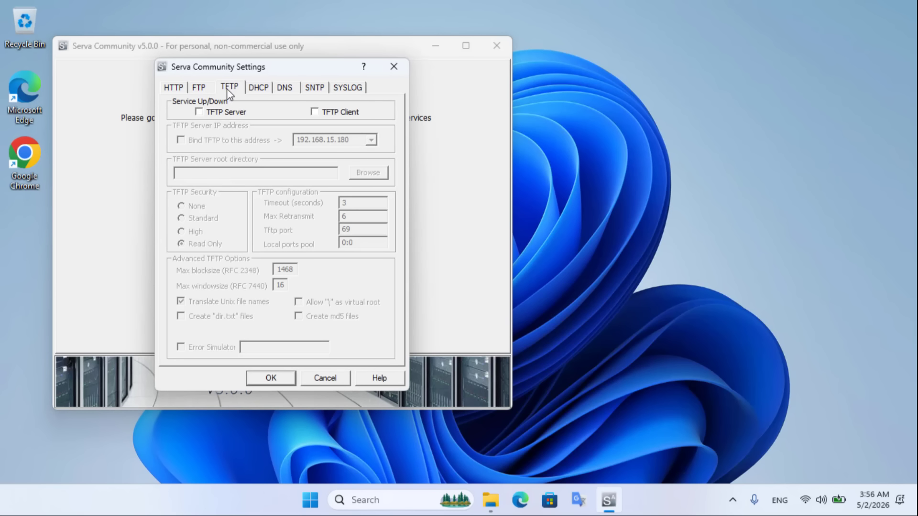
{"action": "left_click", "coordinate": [202, 111]}
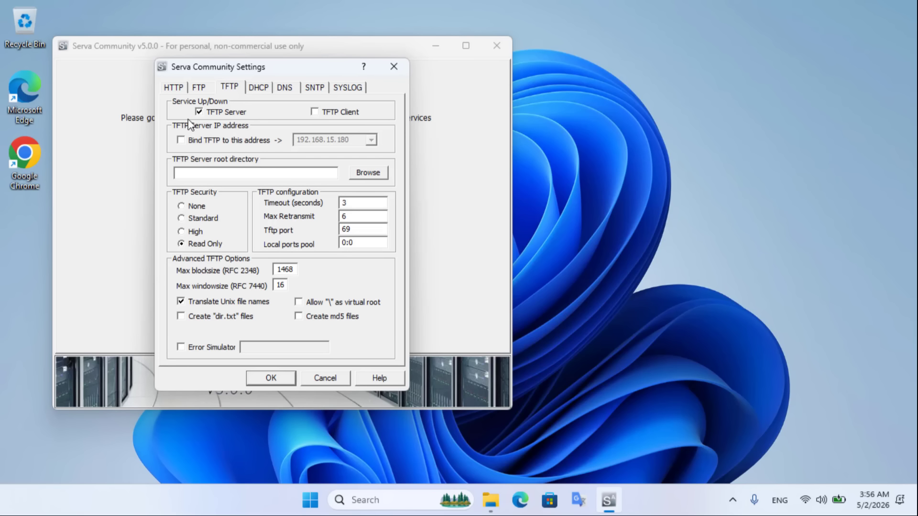
{"action": "left_click", "coordinate": [180, 139]}
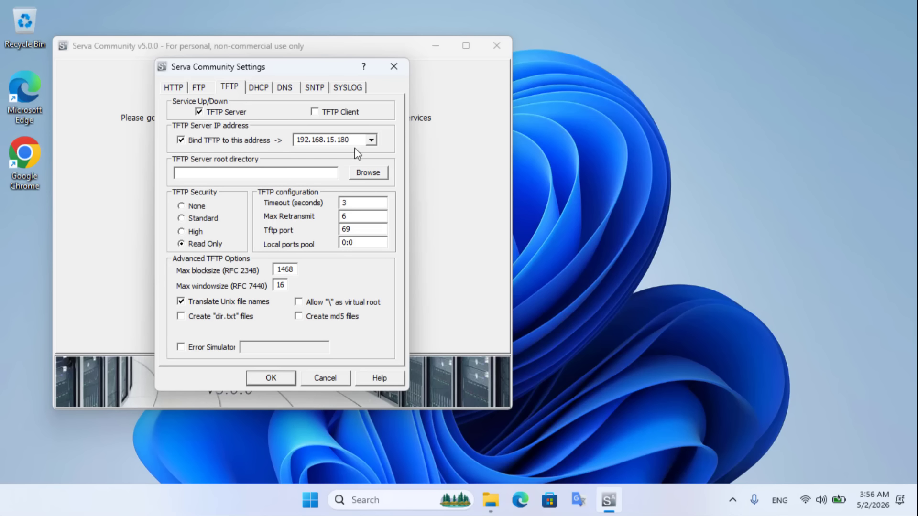
{"action": "left_click", "coordinate": [371, 140]}
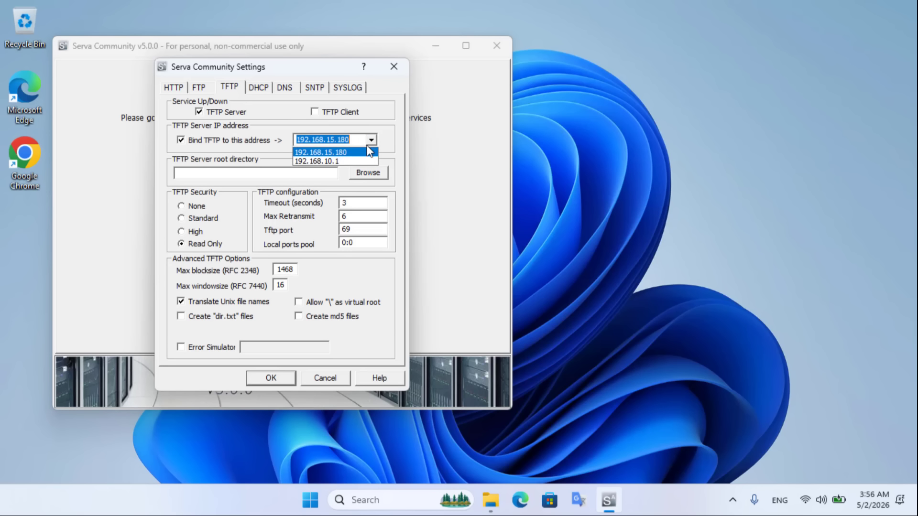
{"action": "left_click", "coordinate": [334, 162]}
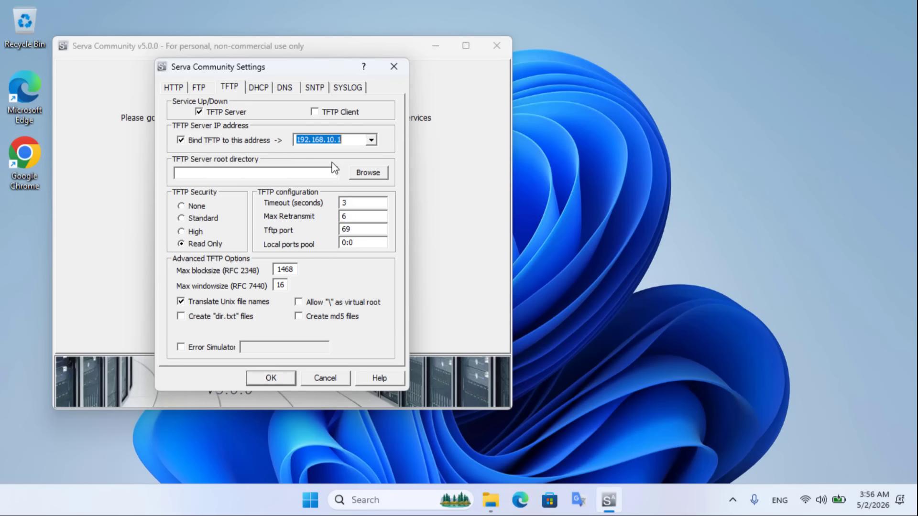
{"action": "left_click", "coordinate": [222, 173]}
- Create a new Serva_Root folder on C: and select it as the TFTP root directory
{"action": "left_click", "coordinate": [364, 174]}
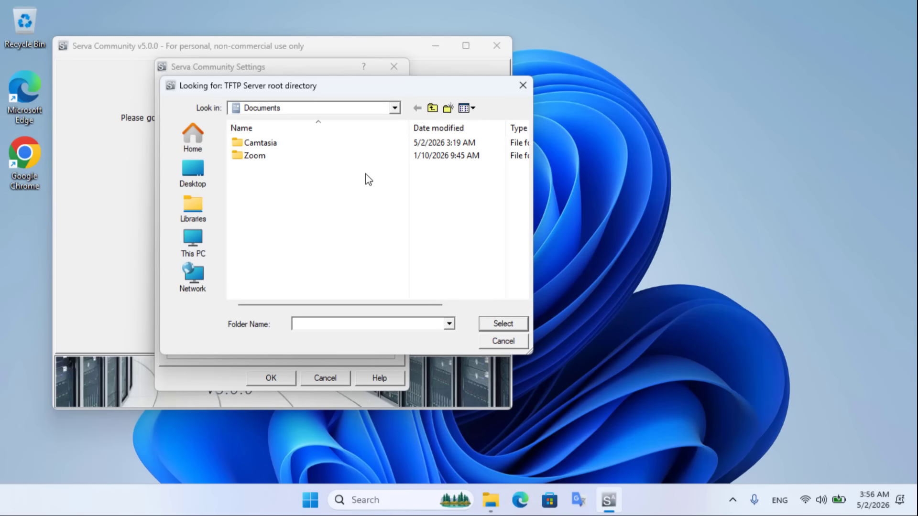
{"action": "left_click", "coordinate": [194, 242]}
{"action": "double_click", "coordinate": [277, 162]}
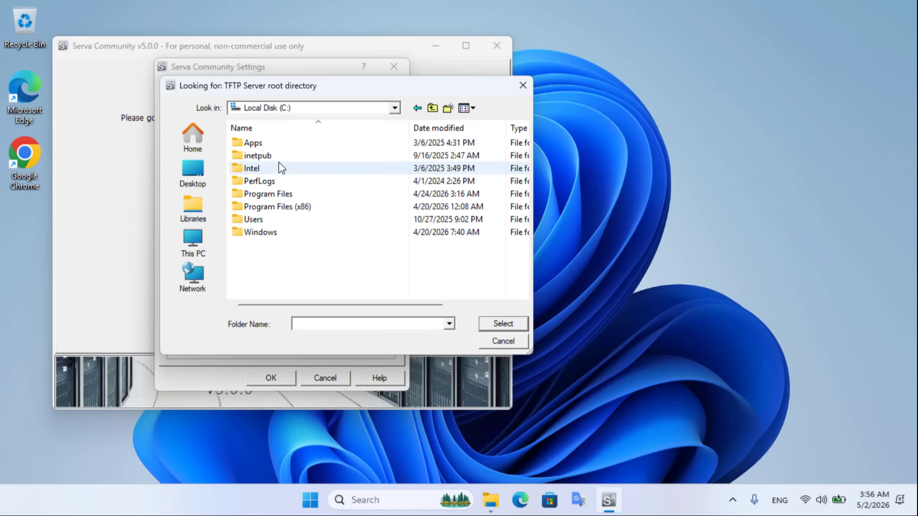
{"action": "right_click", "coordinate": [270, 254]}
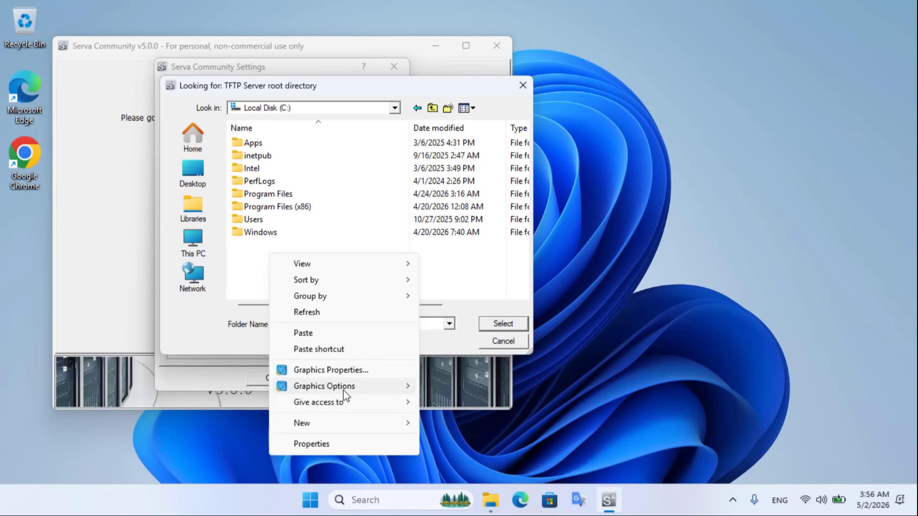
{"action": "mouse_move", "coordinate": [361, 425]}
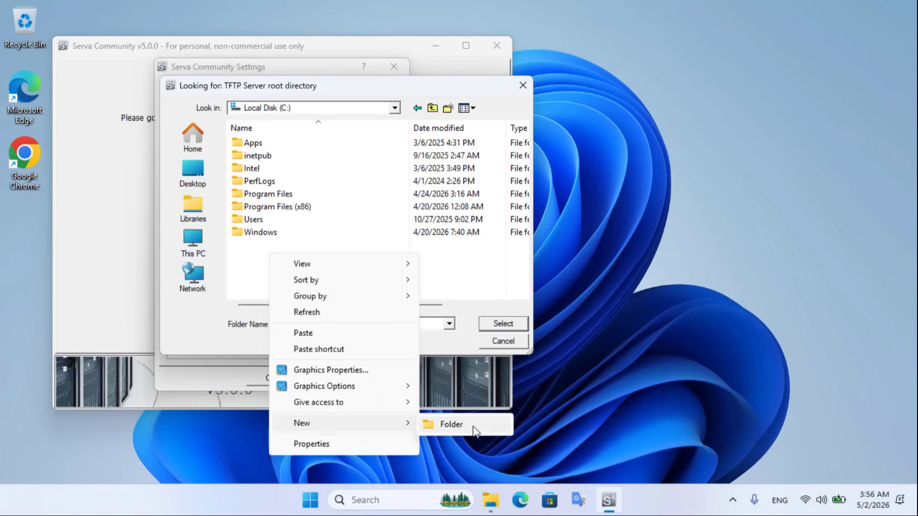
{"action": "left_click", "coordinate": [437, 428]}
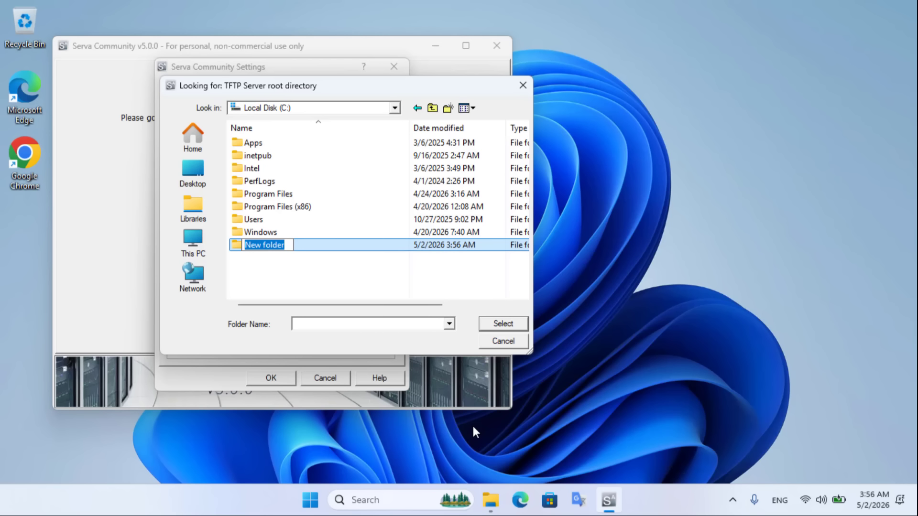
{"action": "type", "text": "Serva_"}
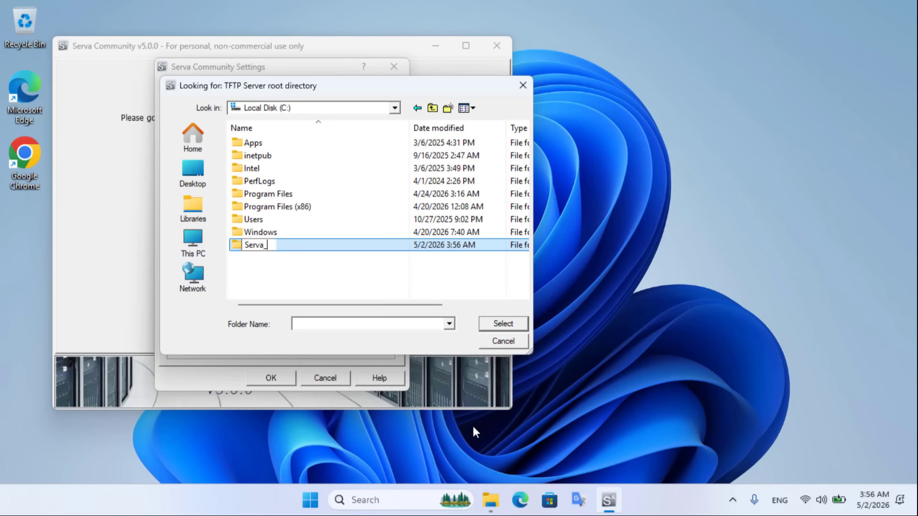
{"action": "type", "text": "Root"}
{"action": "key", "text": "Return"}
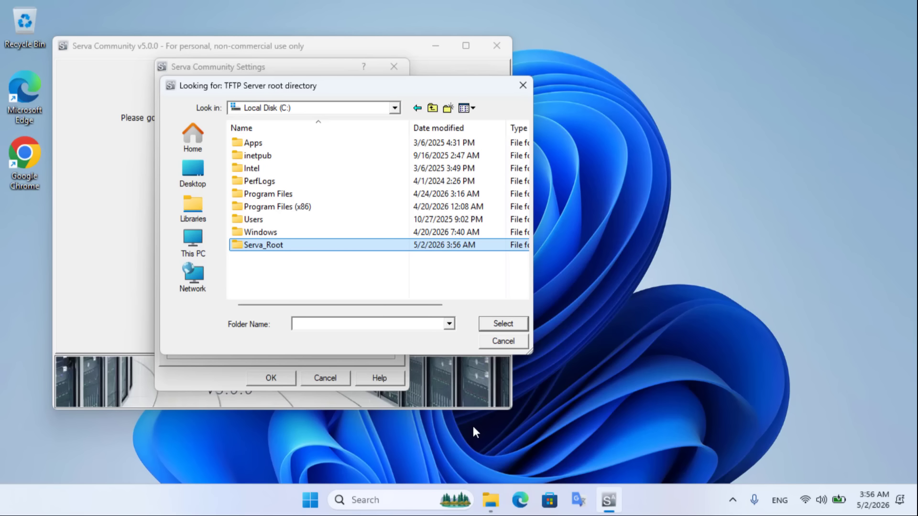
{"action": "double_click", "coordinate": [266, 247]}
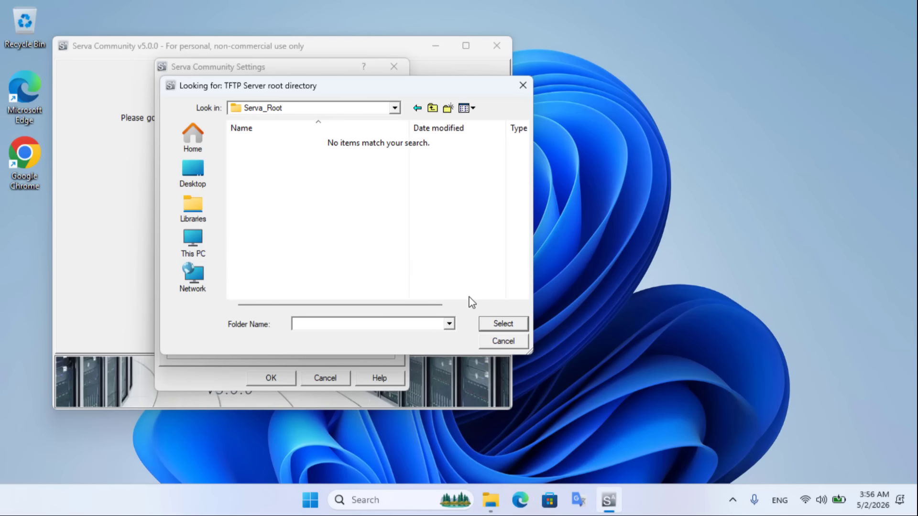
{"action": "left_click", "coordinate": [500, 324]}
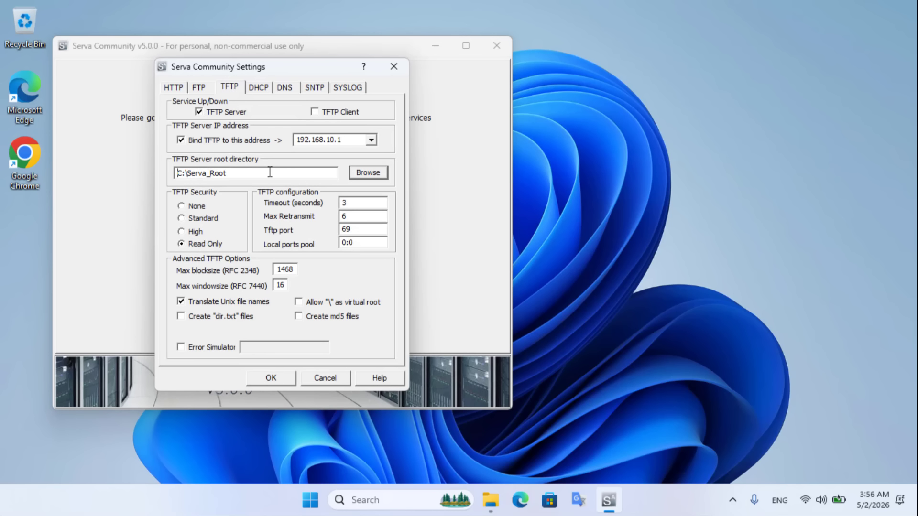
- Turn on the DHCP server and bind it to 192.168.10.1
{"action": "left_click_drag", "start_coordinate": [237, 171], "coordinate": [167, 168]}
{"action": "left_click", "coordinate": [262, 89]}
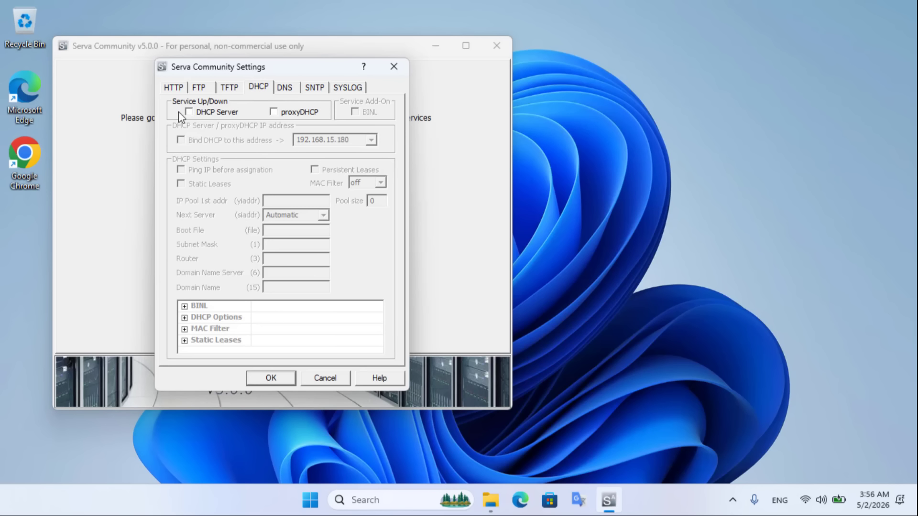
{"action": "left_click", "coordinate": [190, 113]}
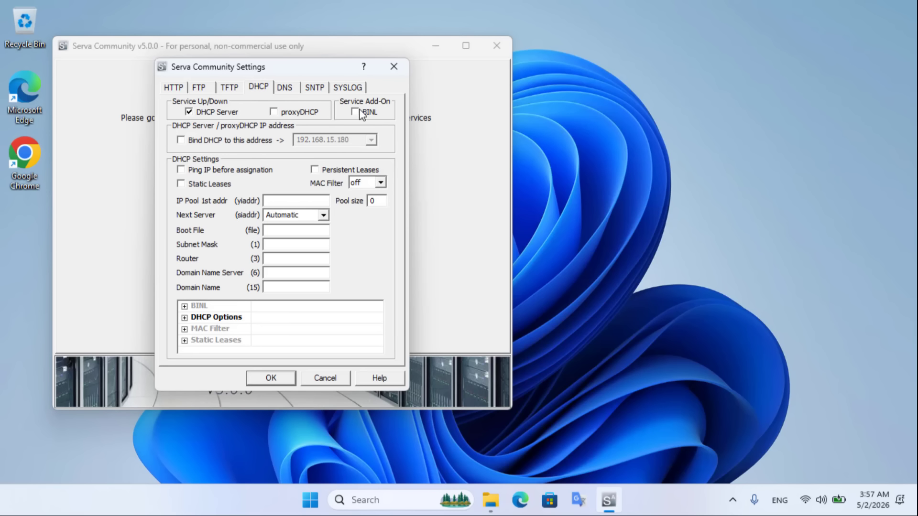
{"action": "left_click", "coordinate": [181, 140]}
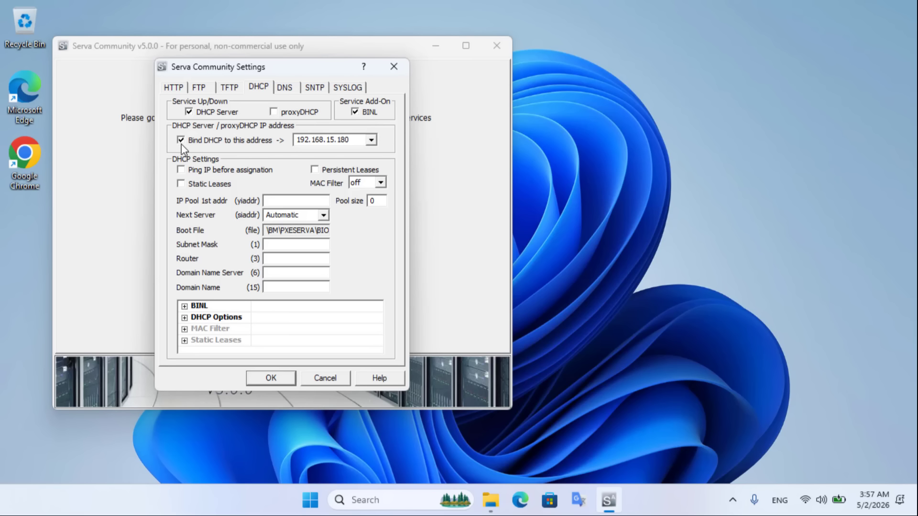
{"action": "left_click", "coordinate": [371, 140]}
{"action": "left_click", "coordinate": [349, 162]}
- Set pool start 192.168.10.100, size 10, mask 255.255.255.0, router 192.168.10.1, then save
{"action": "left_click", "coordinate": [283, 201]}
{"action": "type", "text": "192.168.10.1"}
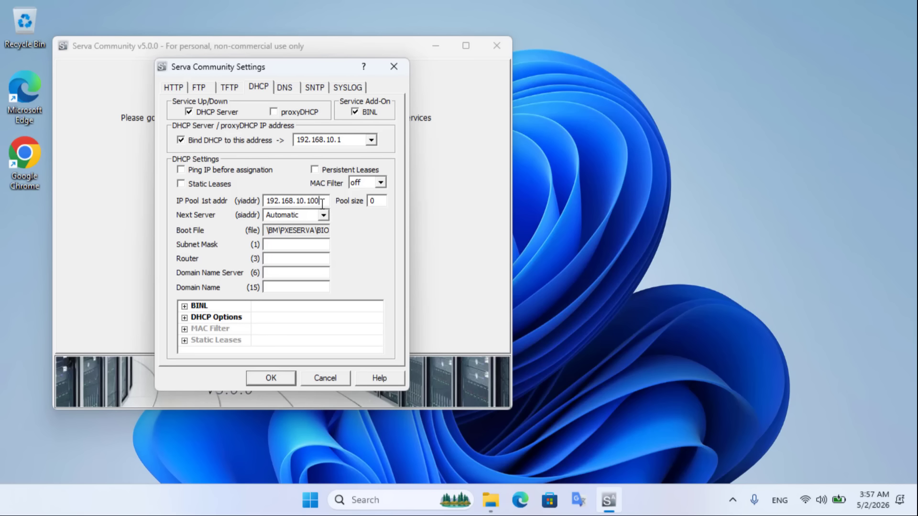
{"action": "left_click_drag", "start_coordinate": [317, 197], "coordinate": [253, 198]}
{"action": "key", "text": "ctrl+c"}
{"action": "left_click", "coordinate": [376, 200]}
{"action": "type", "text": "1"}
{"action": "left_click_drag", "start_coordinate": [382, 201], "coordinate": [364, 199]}
{"action": "left_click", "coordinate": [294, 245]}
{"action": "type", "text": "255.255.255.0"}
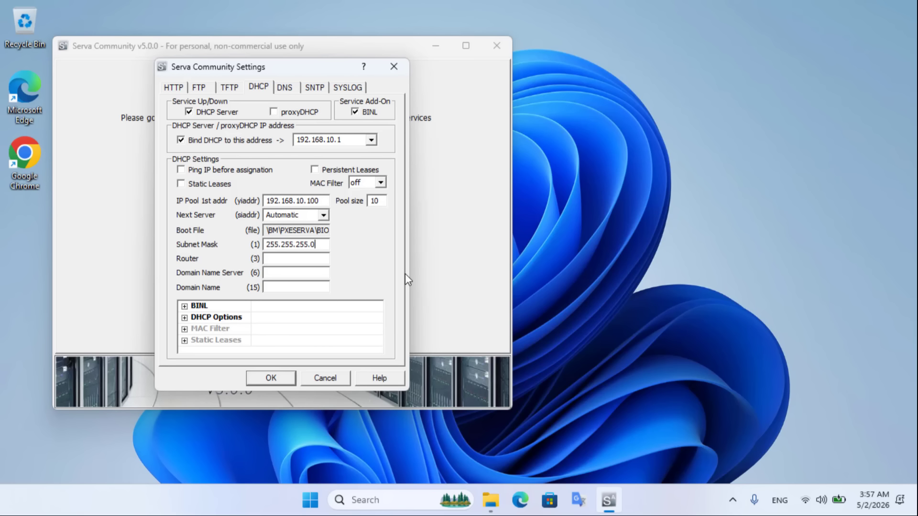
{"action": "left_click", "coordinate": [310, 261]}
{"action": "key", "text": "ctrl+v"}
{"action": "key", "text": "ctrl+v"}
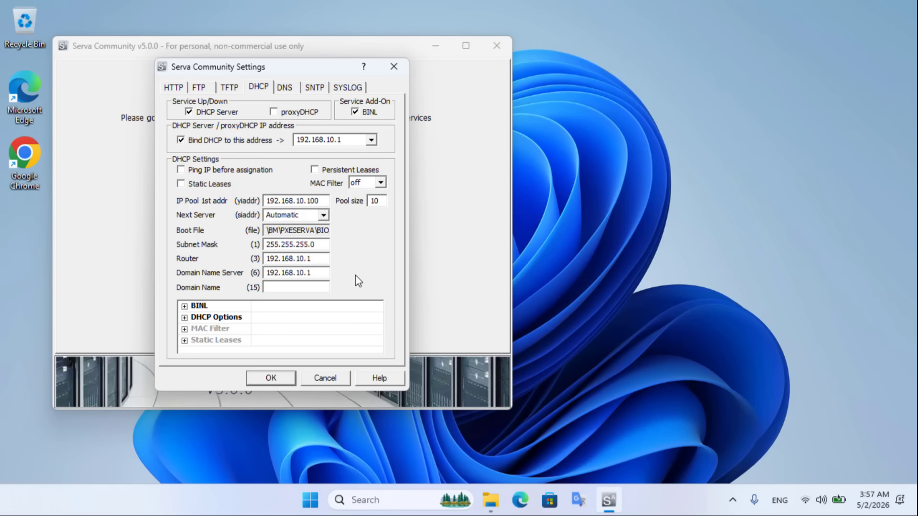
{"action": "left_click", "coordinate": [278, 382]}
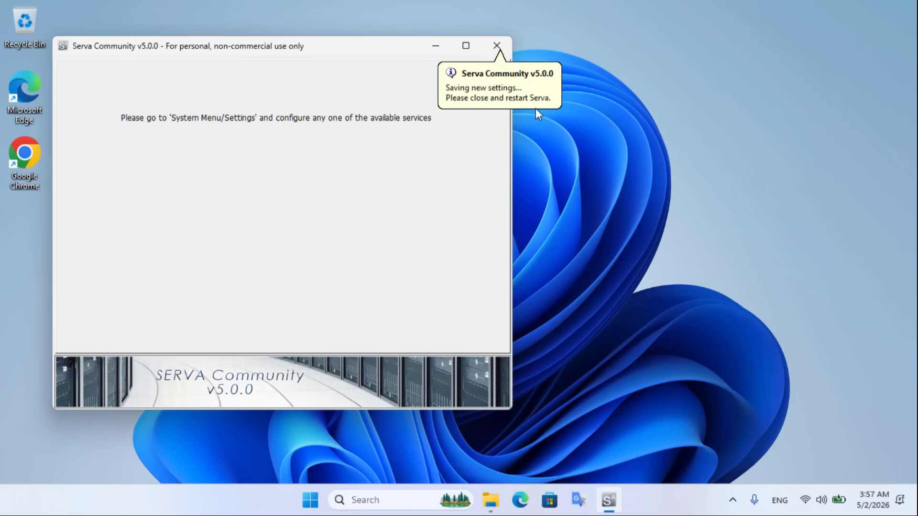
- Restart Serva64, accept the Community-user notice, and view the generated C:\Serva_Root folders
{"action": "left_click", "coordinate": [497, 45]}
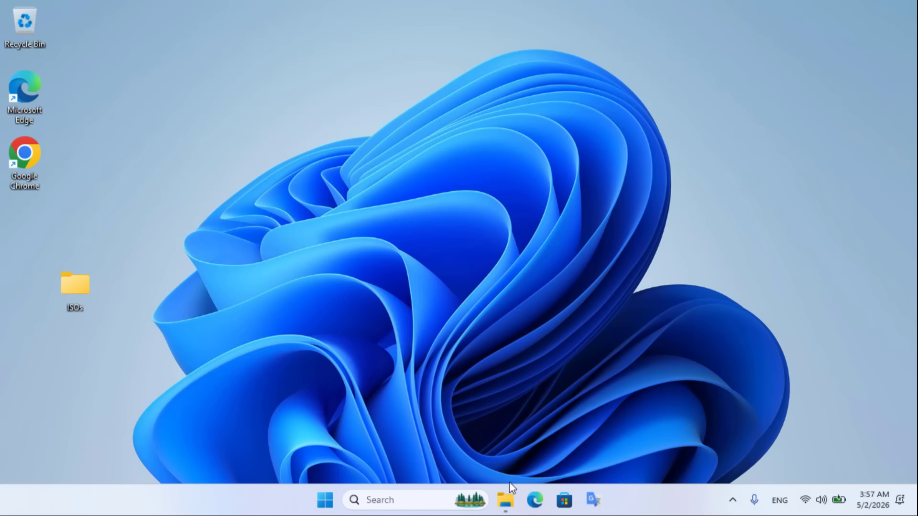
{"action": "left_click", "coordinate": [510, 500]}
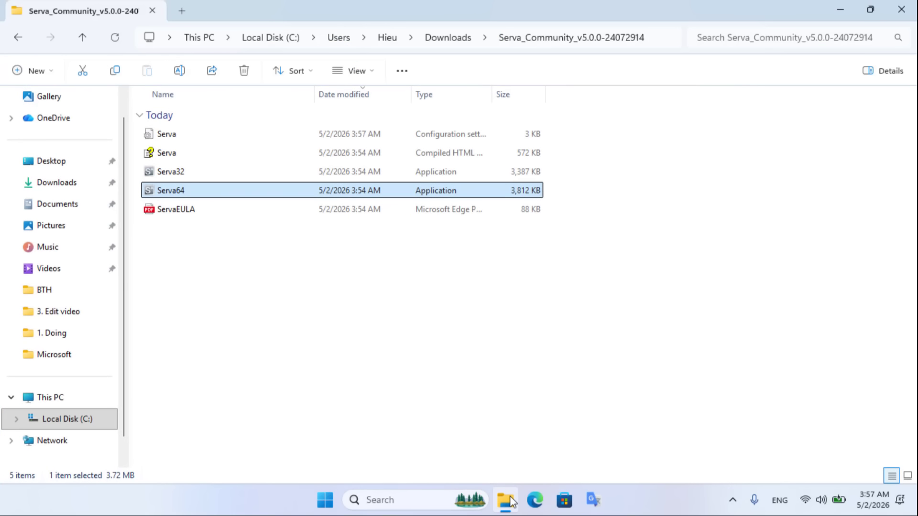
{"action": "double_click", "coordinate": [183, 193]}
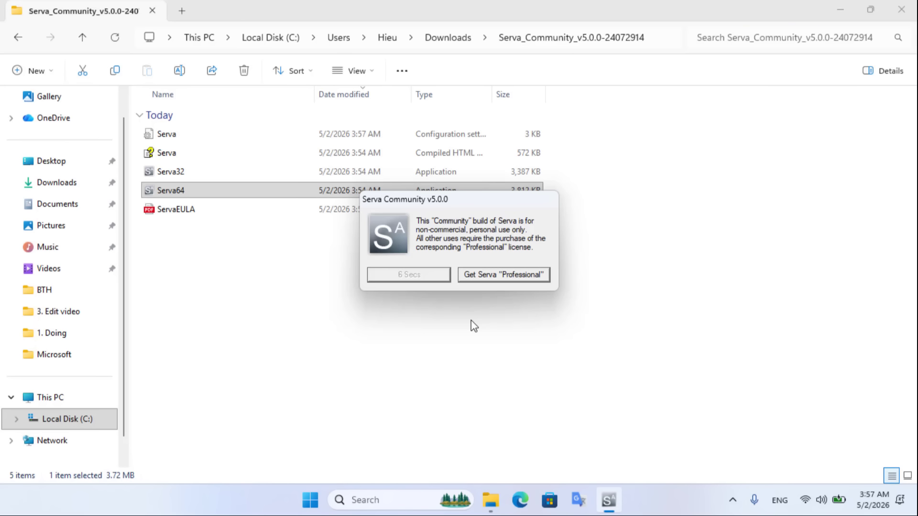
{"action": "left_click", "coordinate": [100, 421]}
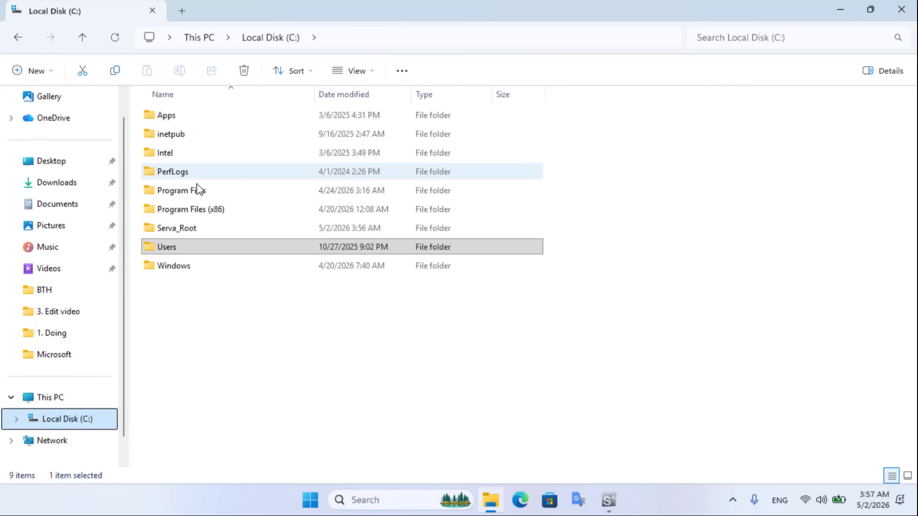
{"action": "double_click", "coordinate": [184, 230]}
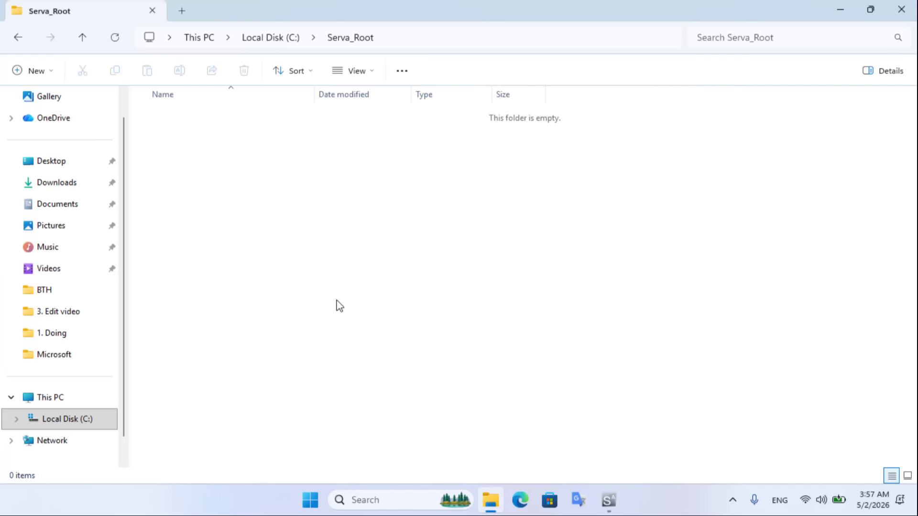
{"action": "left_click", "coordinate": [608, 500]}
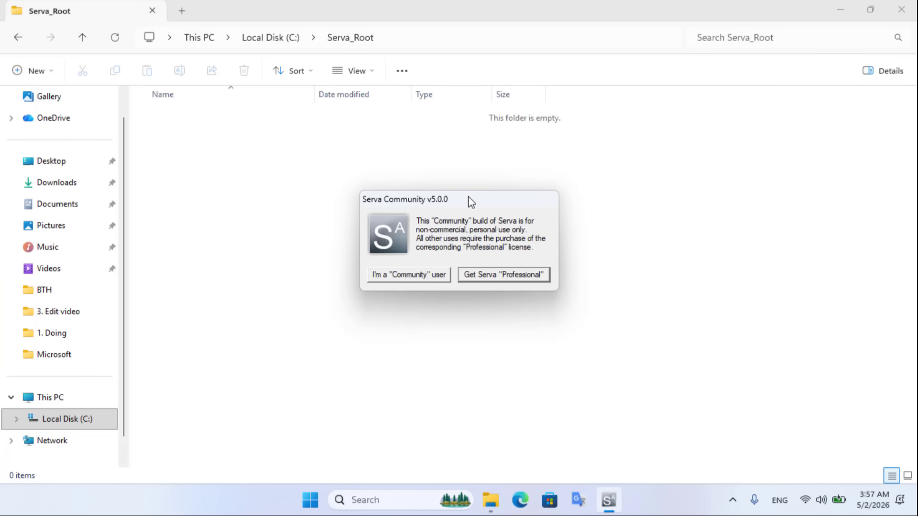
{"action": "left_click_drag", "start_coordinate": [469, 197], "coordinate": [627, 154]}
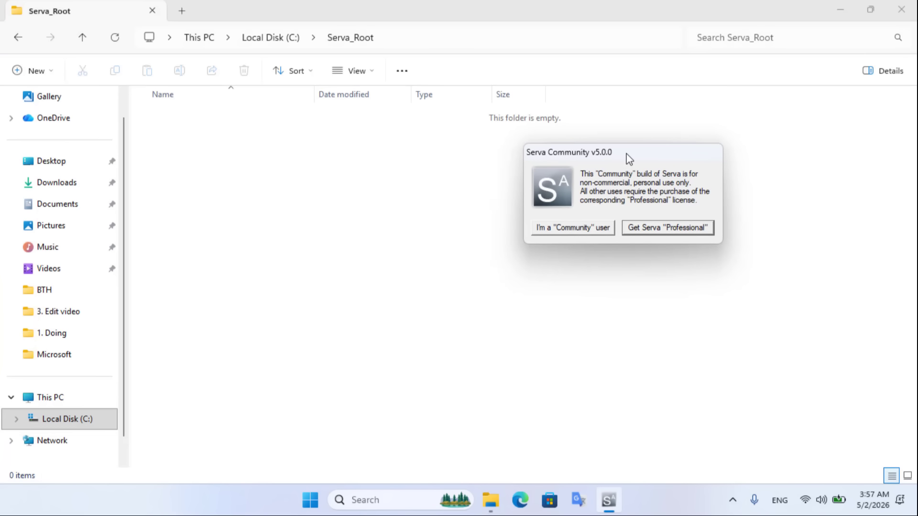
{"action": "left_click", "coordinate": [585, 230]}
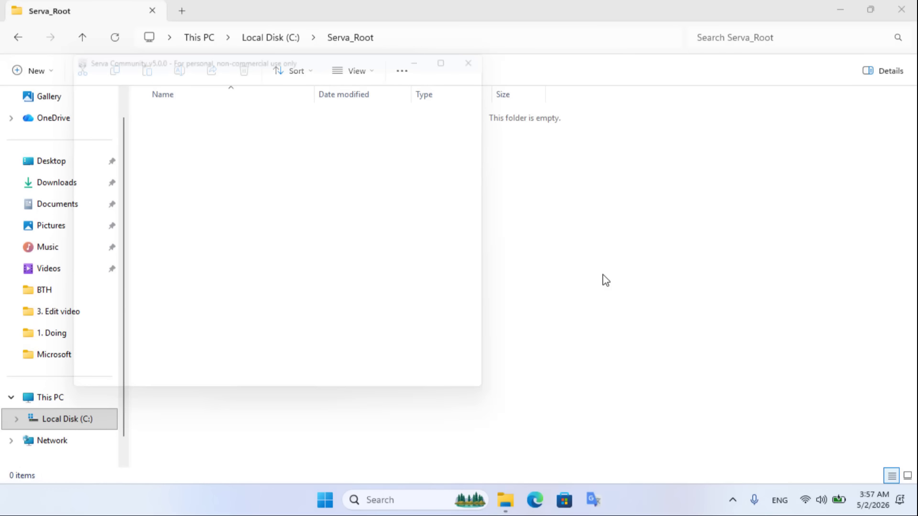
{"action": "left_click_drag", "start_coordinate": [248, 50], "coordinate": [609, 51]}
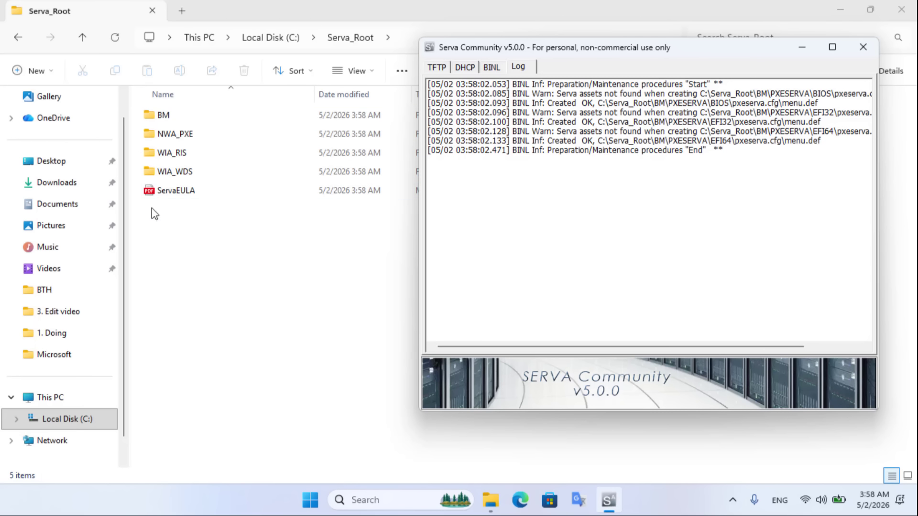
- Close Serva and select Windows 10.iso in the desktop ISOs folder
{"action": "left_click", "coordinate": [862, 47]}
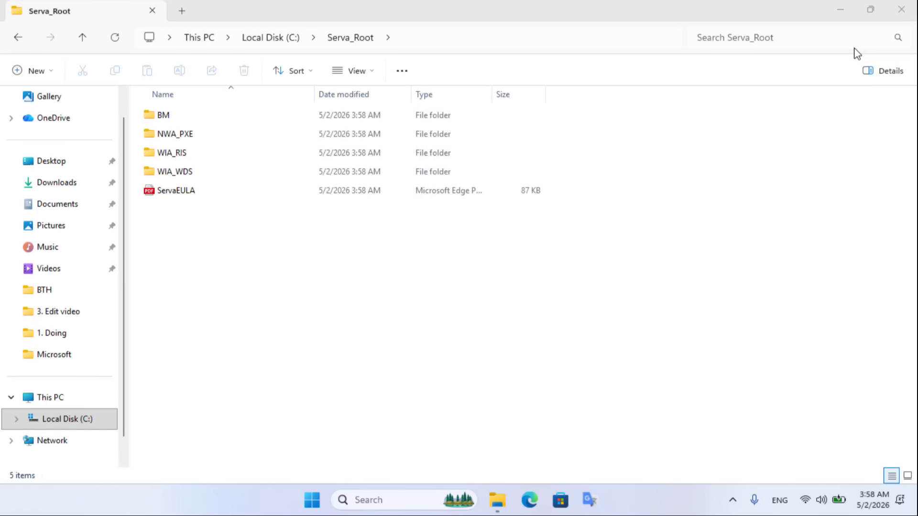
{"action": "left_click", "coordinate": [845, 18]}
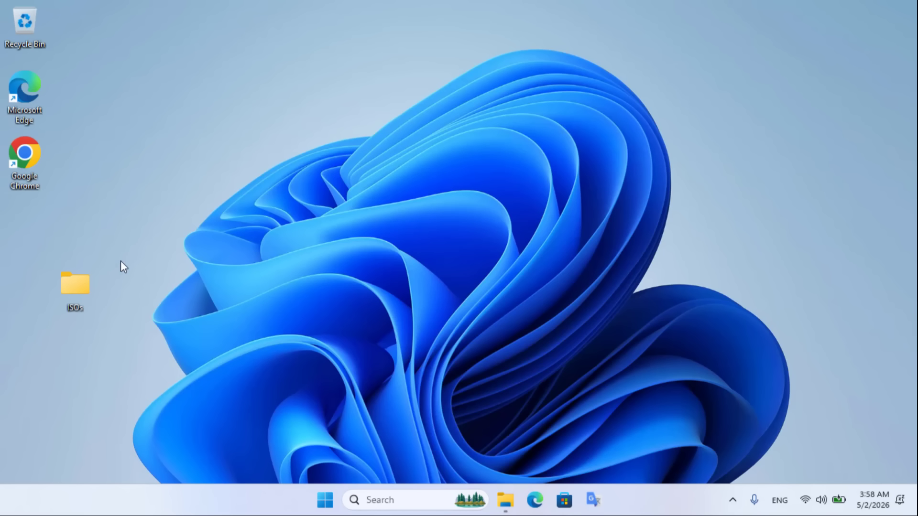
{"action": "left_click_drag", "start_coordinate": [128, 248], "coordinate": [30, 359]}
{"action": "left_click", "coordinate": [227, 232]}
{"action": "left_click", "coordinate": [200, 140]}
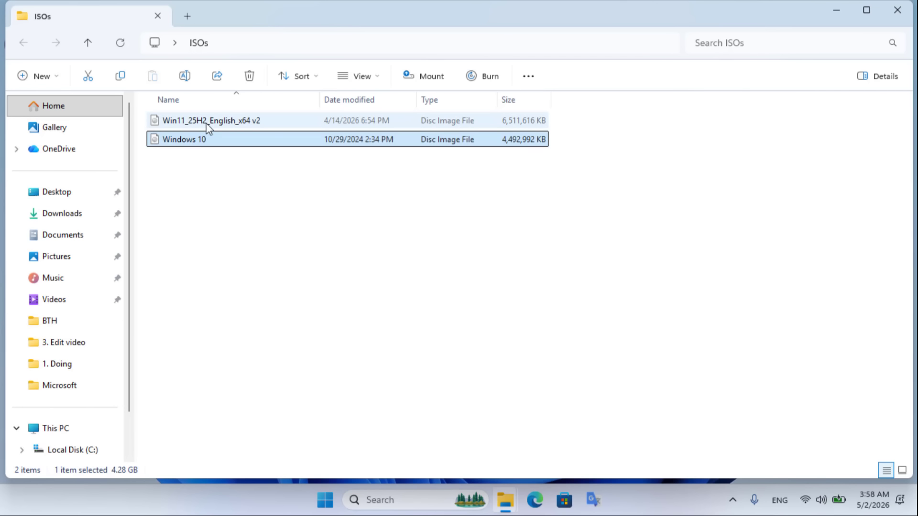
{"action": "left_click", "coordinate": [207, 126]}
{"action": "left_click", "coordinate": [198, 142]}
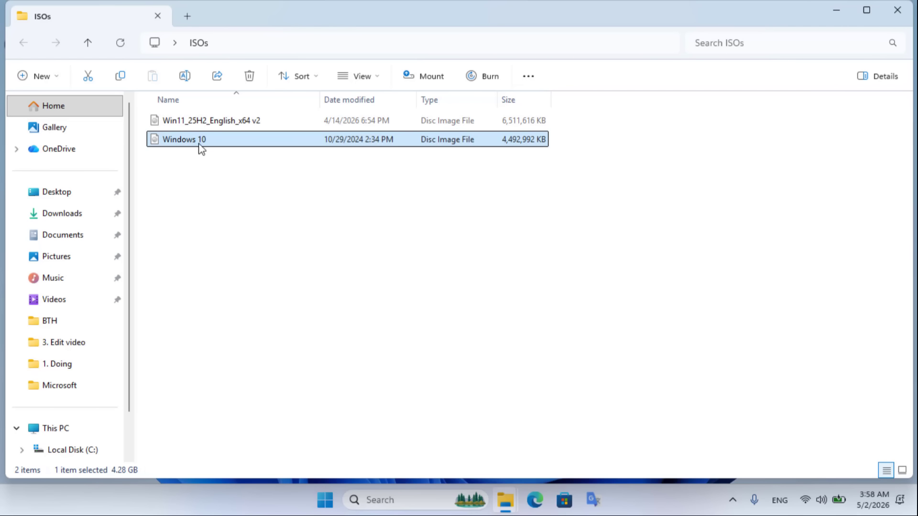
- Mount Windows 10.iso and copy all eight items from the mounted DVD drive
{"action": "right_click", "coordinate": [200, 146]}
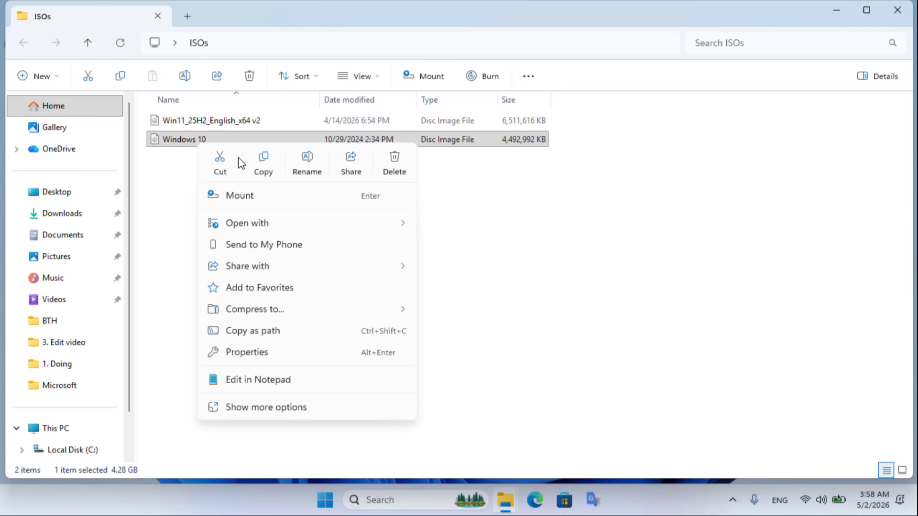
{"action": "left_click", "coordinate": [246, 196]}
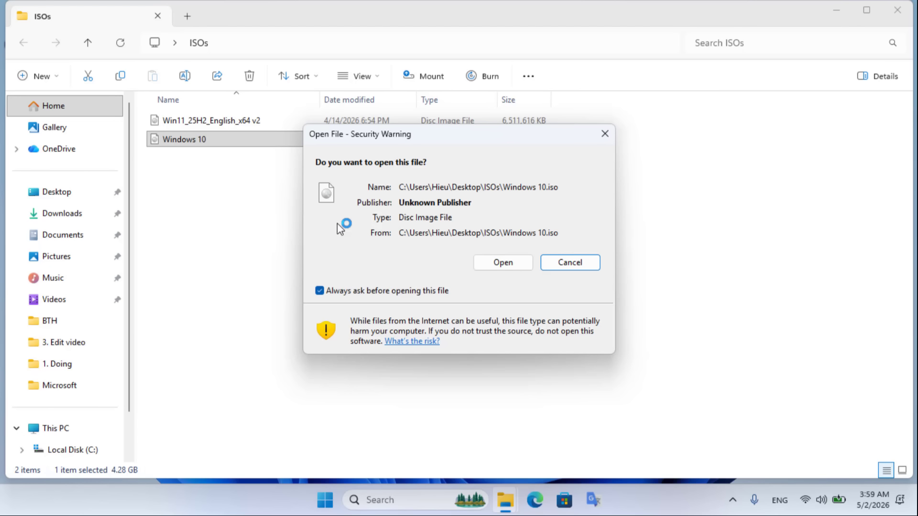
{"action": "left_click", "coordinate": [500, 262]}
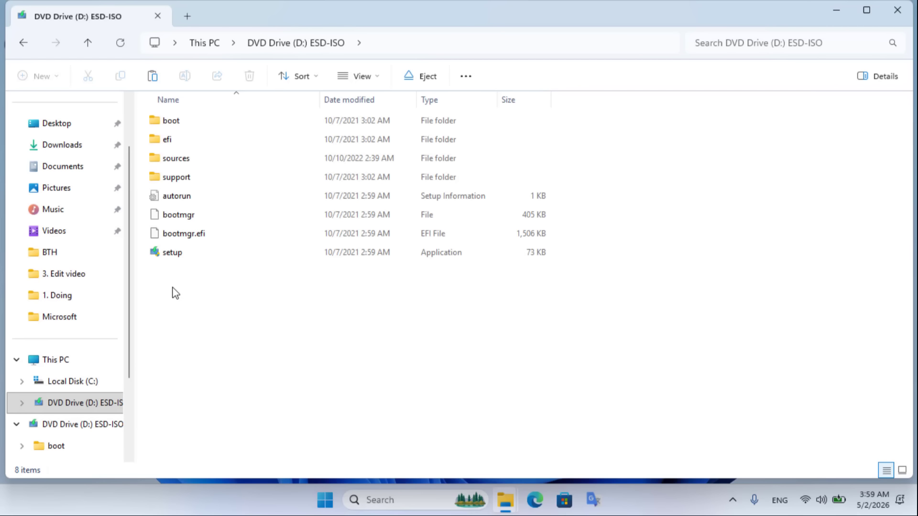
{"action": "left_click_drag", "start_coordinate": [172, 286], "coordinate": [213, 123]}
{"action": "right_click", "coordinate": [211, 123]}
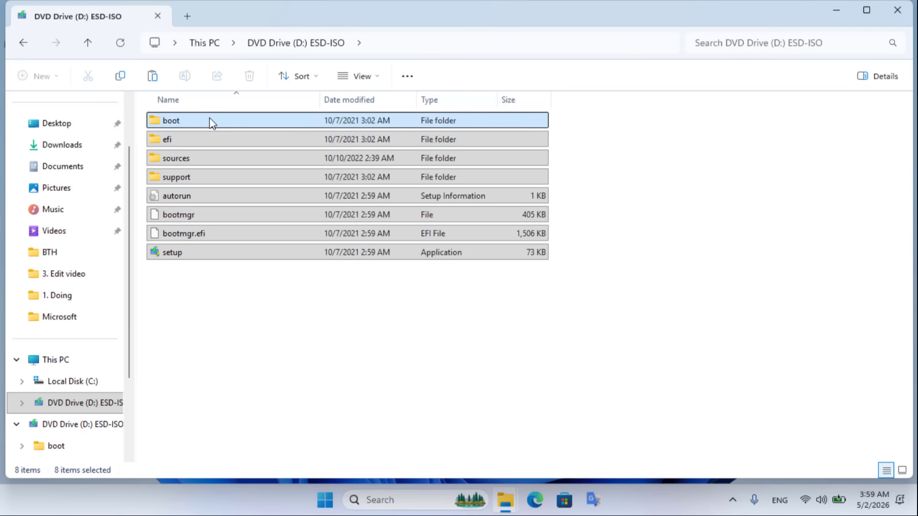
{"action": "left_click", "coordinate": [234, 141]}
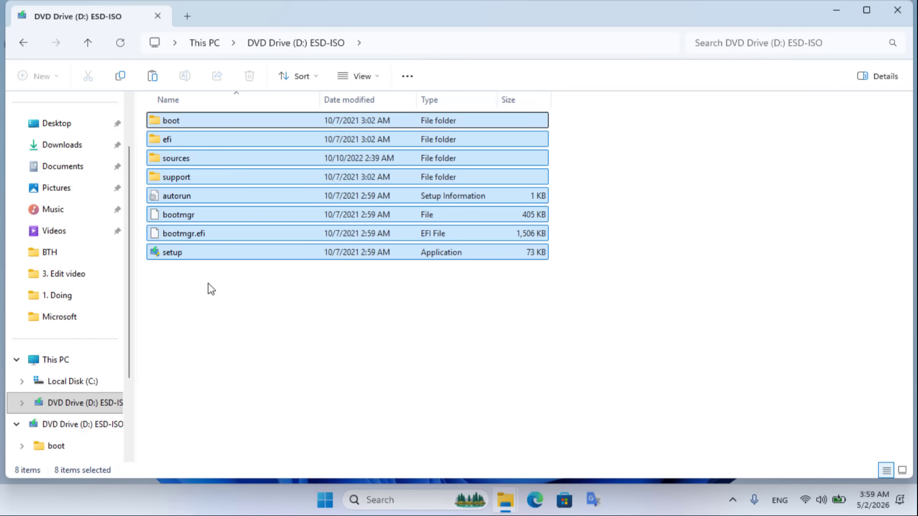
{"action": "left_click", "coordinate": [209, 316]}
{"action": "left_click", "coordinate": [99, 385]}
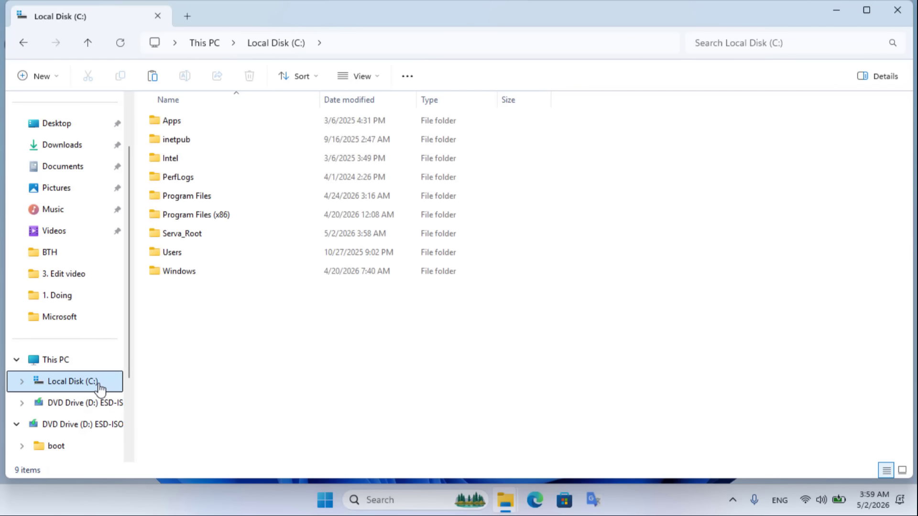
- Inside Serva_Root\WIA_WDS, make a new folder named Windows11 and open it
{"action": "left_click", "coordinate": [192, 241]}
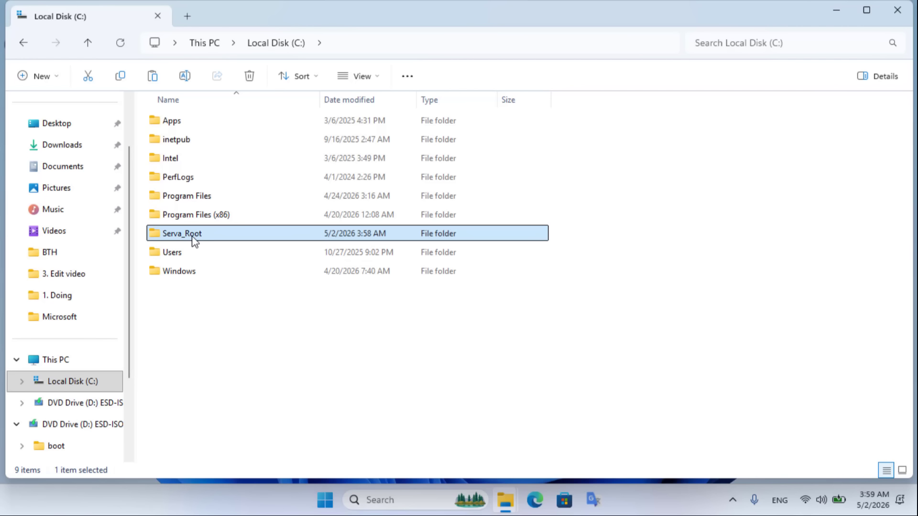
{"action": "double_click", "coordinate": [203, 232]}
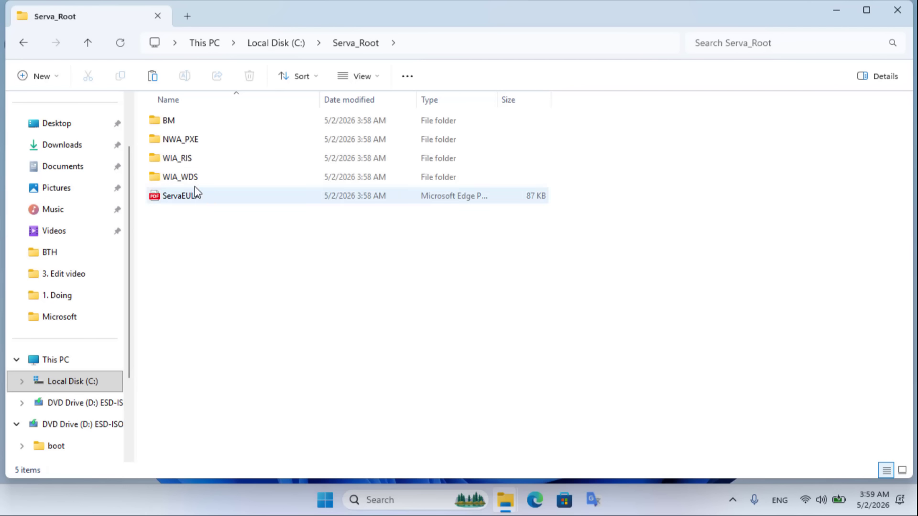
{"action": "left_click", "coordinate": [176, 181]}
{"action": "double_click", "coordinate": [201, 182]}
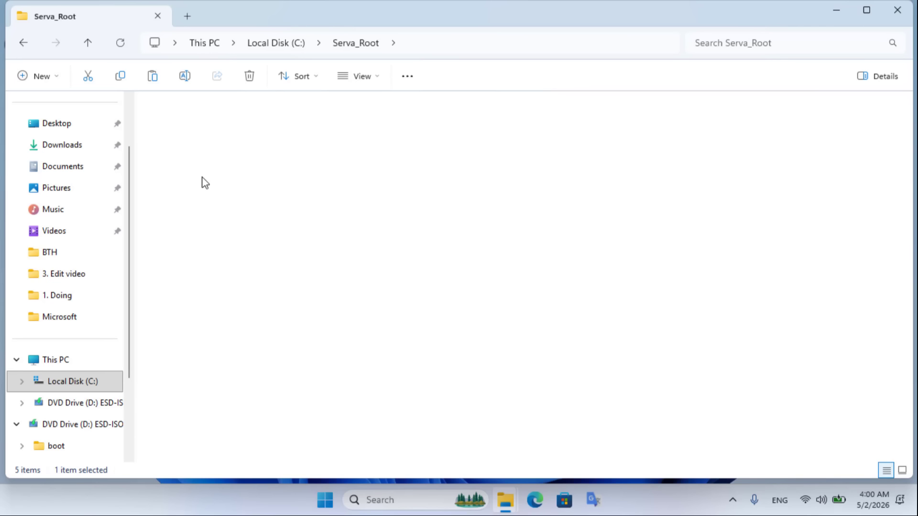
{"action": "right_click", "coordinate": [206, 187]}
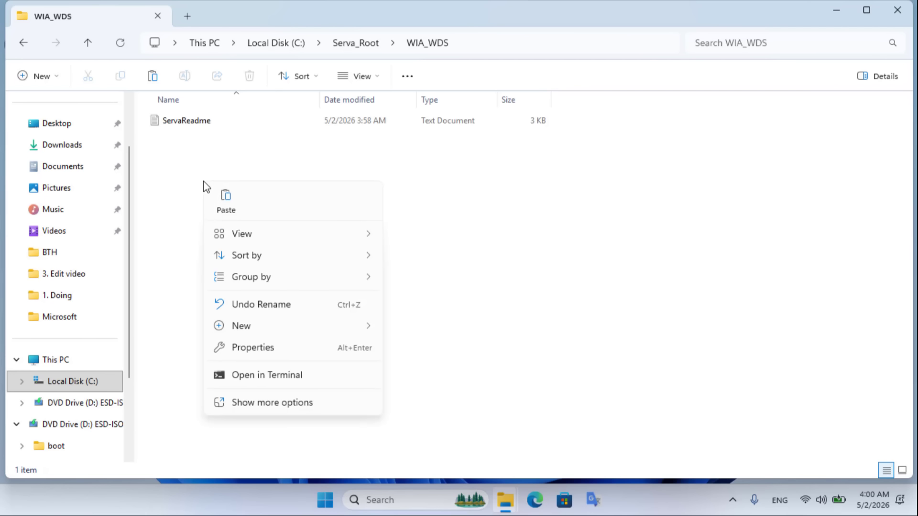
{"action": "mouse_move", "coordinate": [261, 330]}
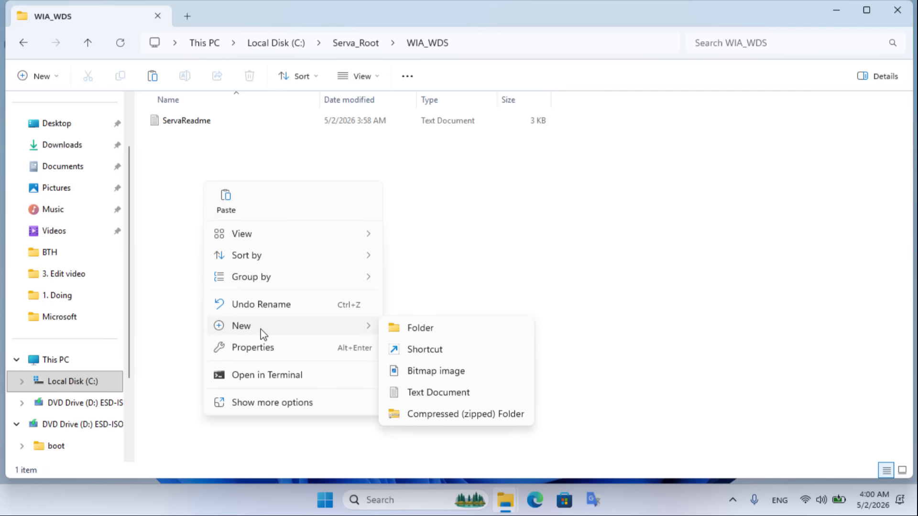
{"action": "left_click", "coordinate": [421, 331]}
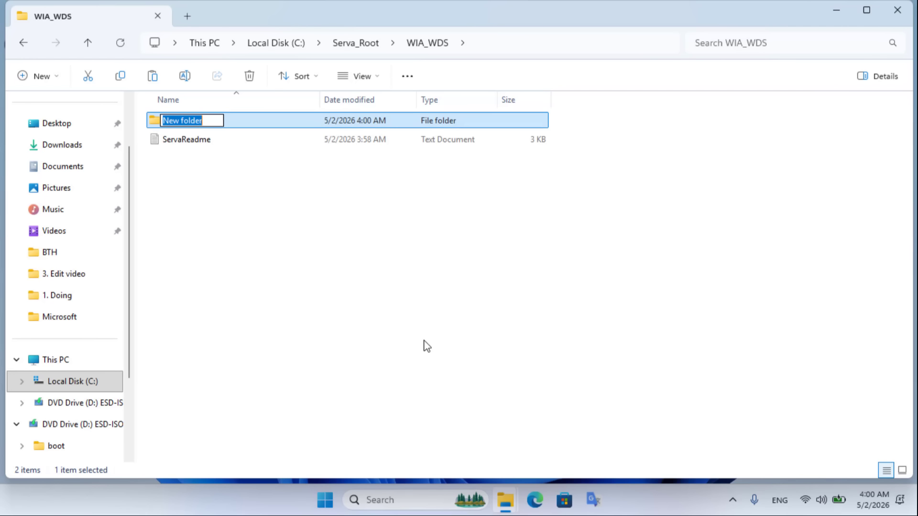
{"action": "type", "text": "Windows11"}
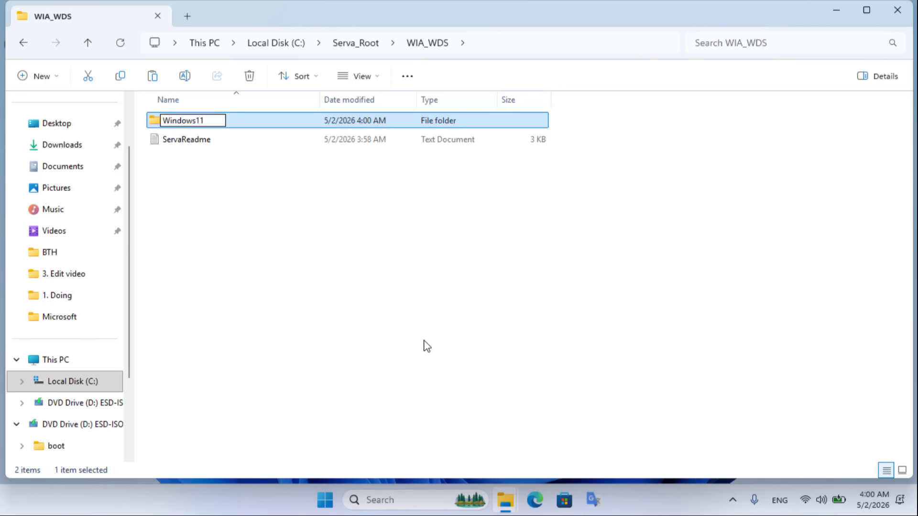
{"action": "key", "text": "Return"}
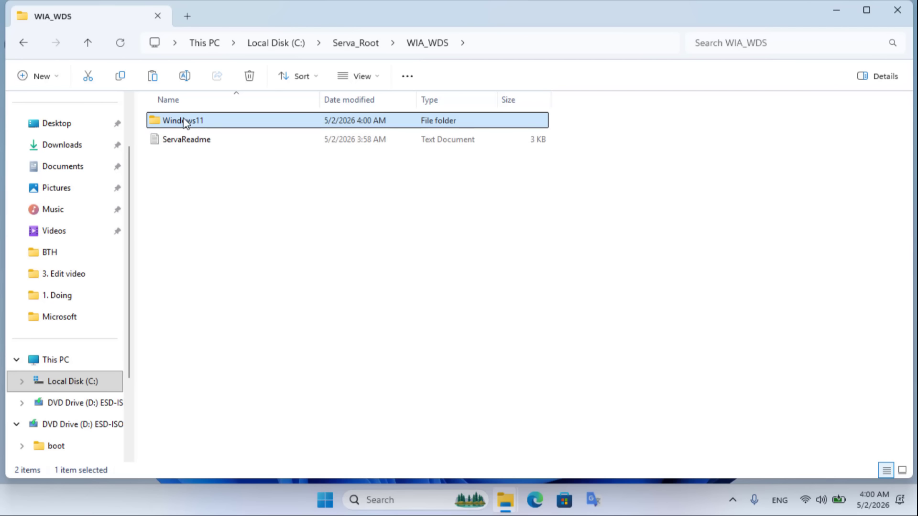
{"action": "double_click", "coordinate": [204, 121]}
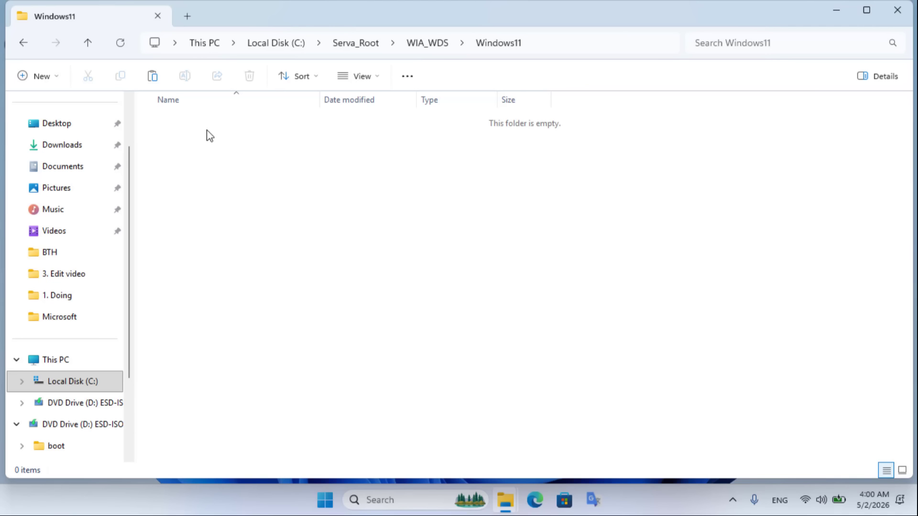
- Paste the copied Windows setup files into the Windows11 folder
{"action": "right_click", "coordinate": [206, 131]}
{"action": "left_click", "coordinate": [238, 147]}
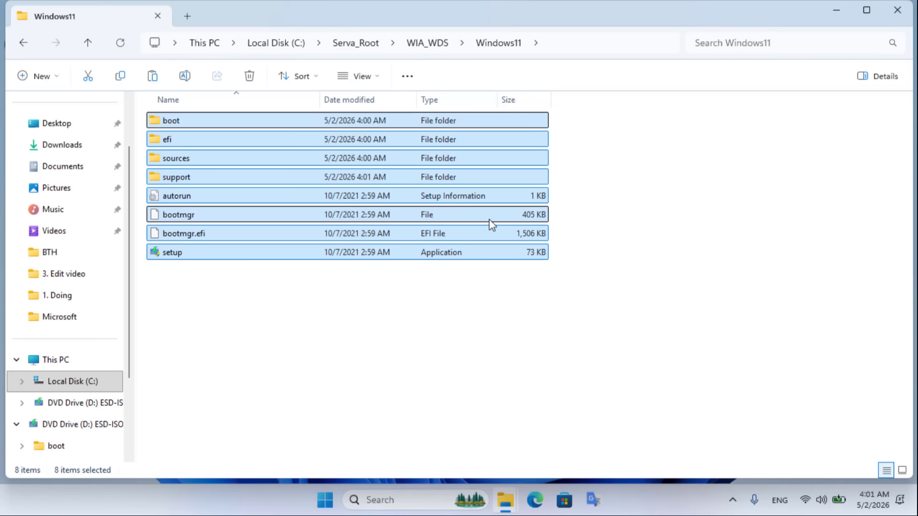
{"action": "left_click", "coordinate": [254, 310]}
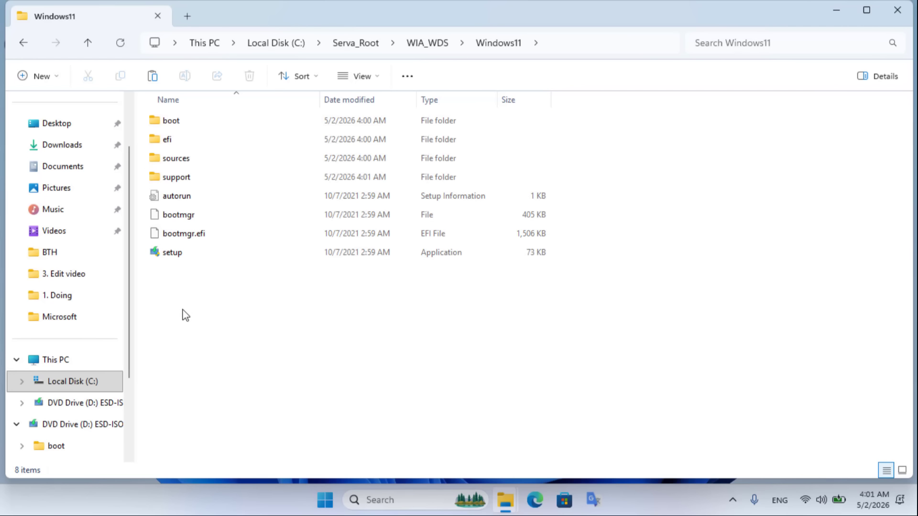
{"action": "left_click_drag", "start_coordinate": [181, 312], "coordinate": [297, 96]}
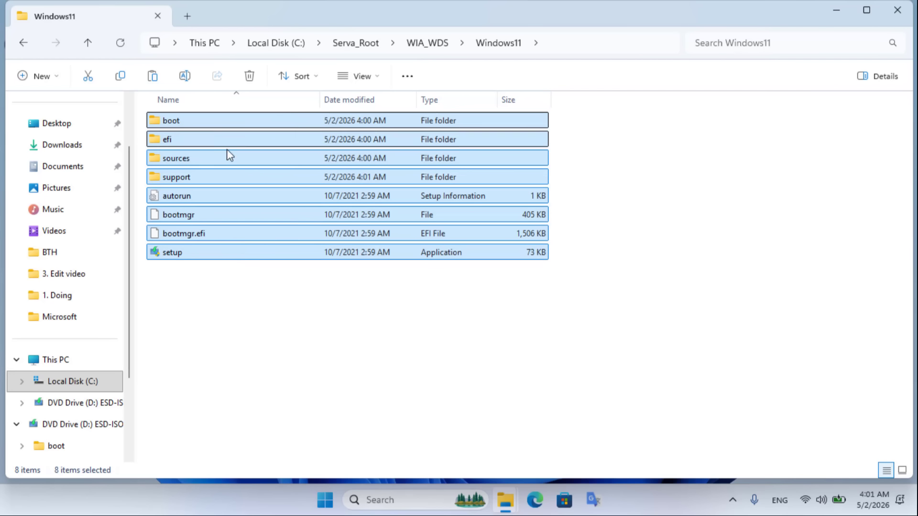
- Open the sources folder and select install.esd
{"action": "left_click", "coordinate": [193, 164]}
{"action": "double_click", "coordinate": [200, 161]}
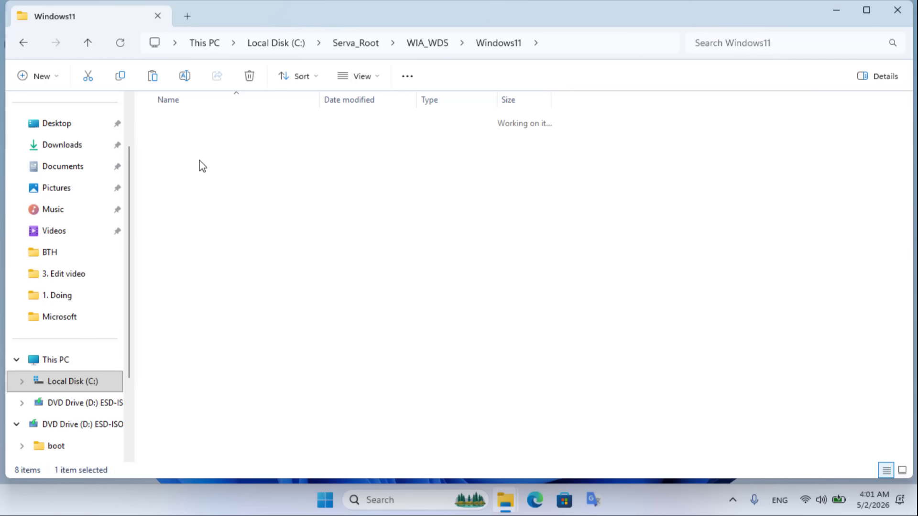
{"action": "left_click", "coordinate": [213, 218]}
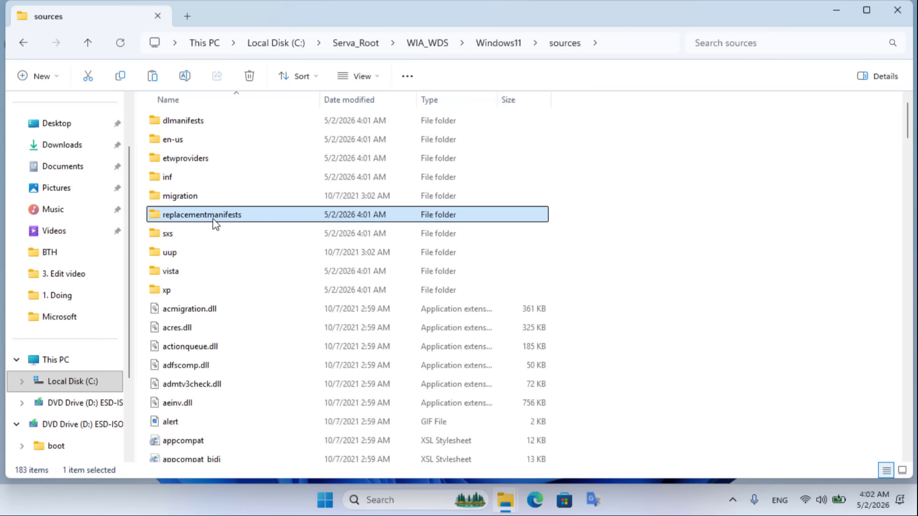
{"action": "key", "text": "i"}
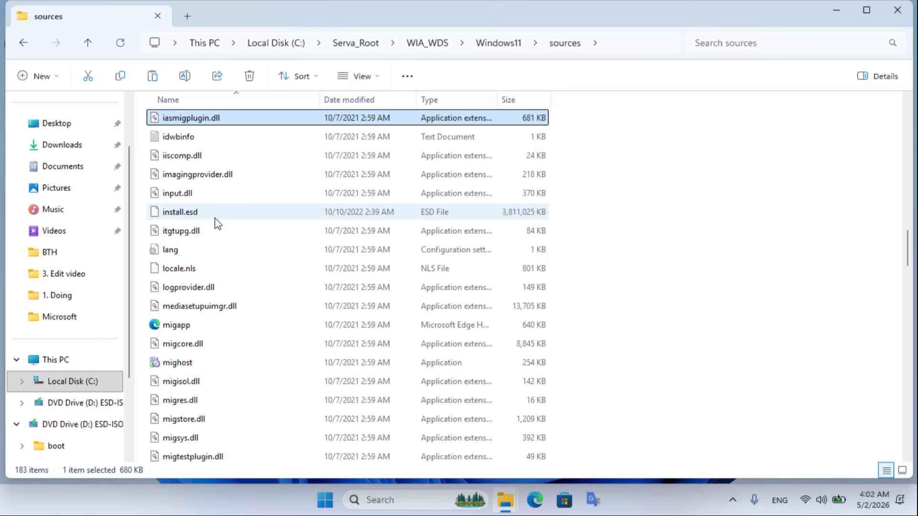
{"action": "left_click", "coordinate": [214, 218]}
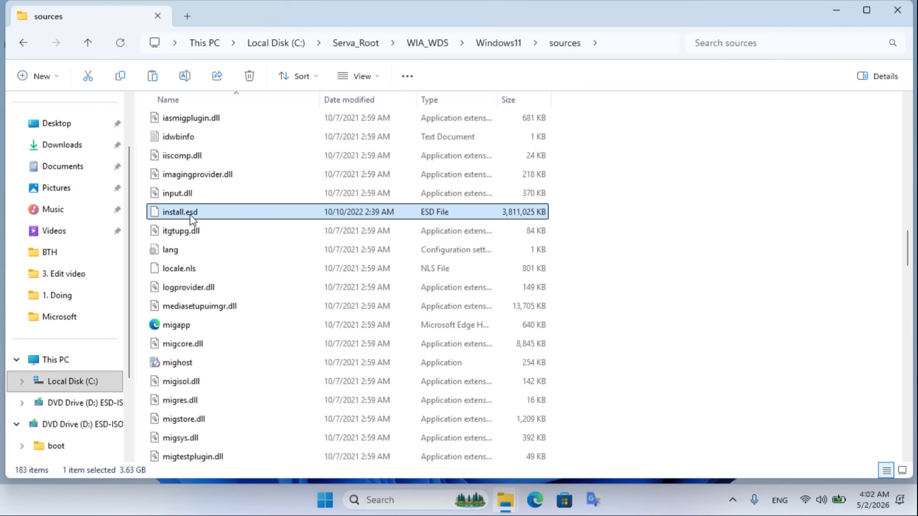
- Delete install.esd from Windows11\sources, then mount the Win11_25H2_English_x64 v2 ISO from the ISOs folder
{"action": "right_click", "coordinate": [191, 215]}
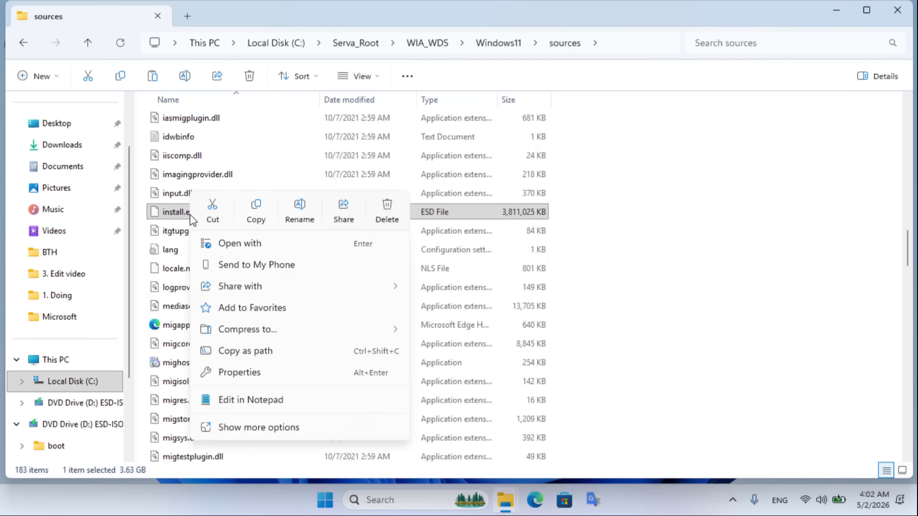
{"action": "left_click", "coordinate": [387, 213]}
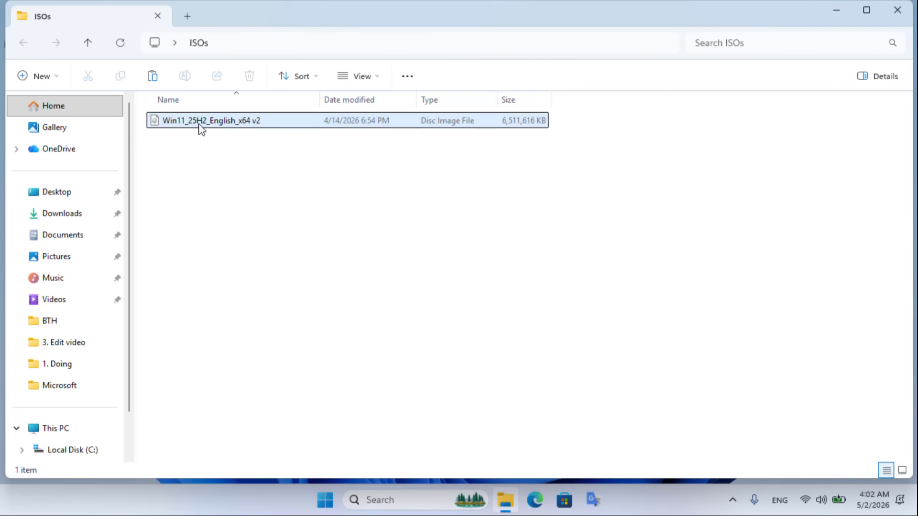
{"action": "left_click", "coordinate": [198, 125]}
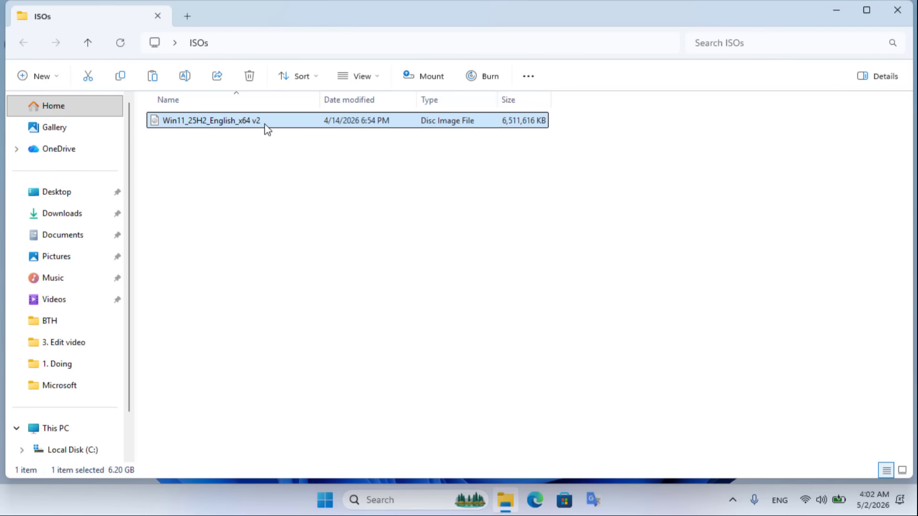
{"action": "right_click", "coordinate": [209, 124]}
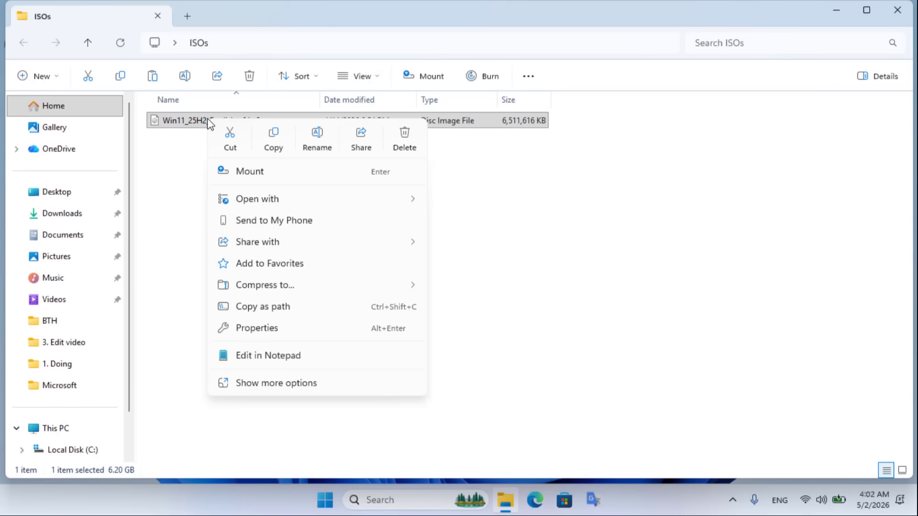
{"action": "left_click", "coordinate": [252, 173]}
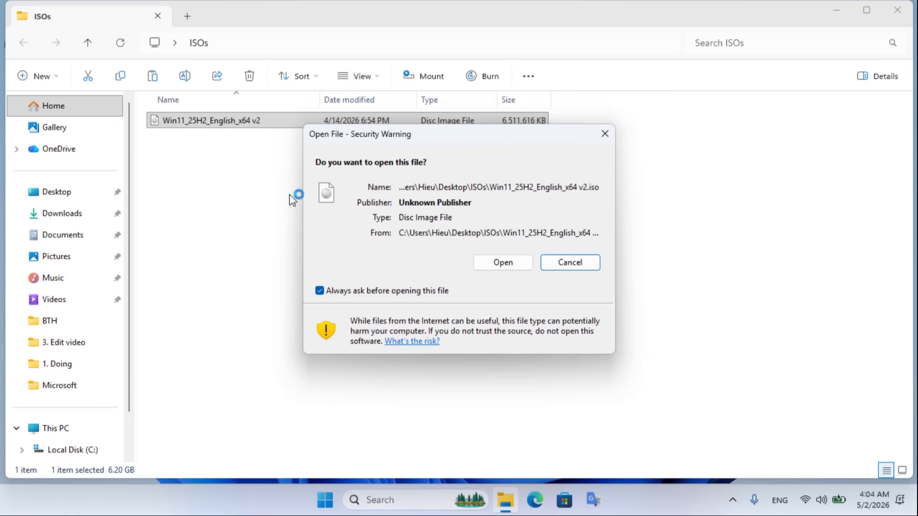
{"action": "left_click", "coordinate": [492, 264]}
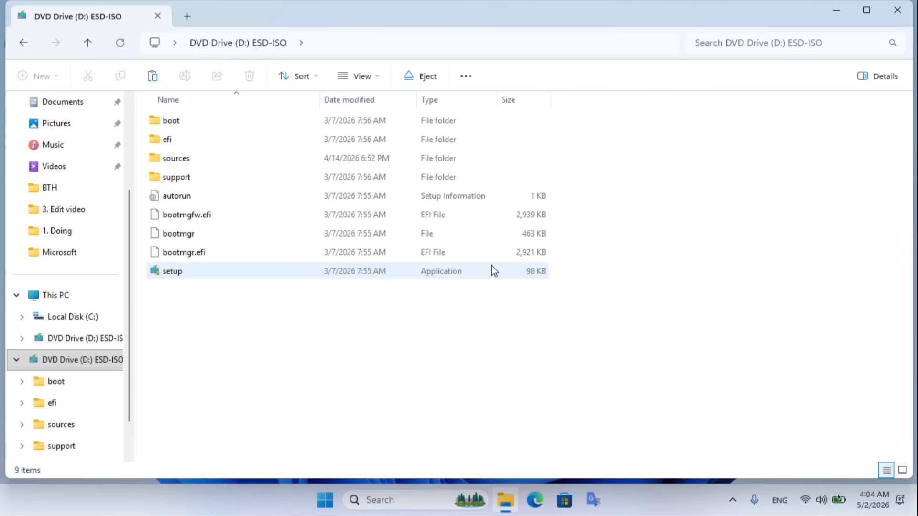
- Copy the 5.37 GB install.esd from the sources folder of mounted drive D: ESD-ISO
{"action": "left_click_drag", "start_coordinate": [161, 308], "coordinate": [271, 102]}
{"action": "double_click", "coordinate": [179, 162]}
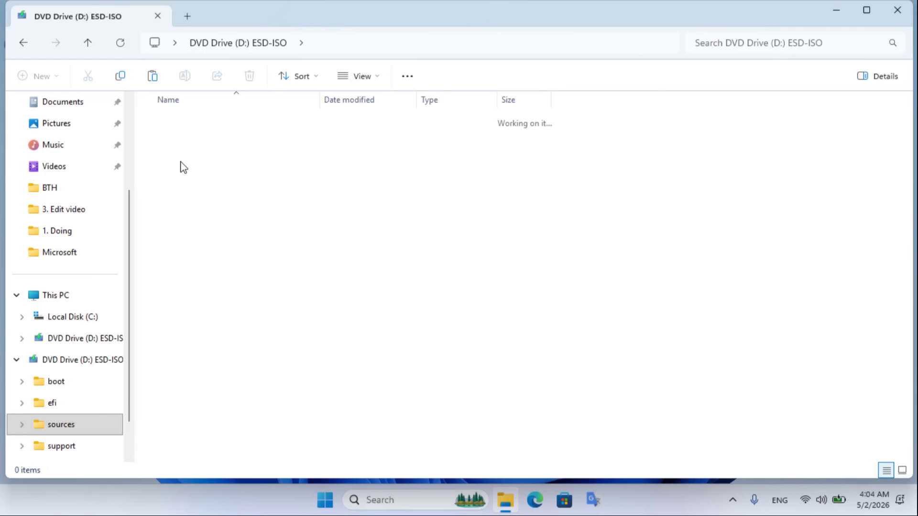
{"action": "left_click", "coordinate": [180, 177]}
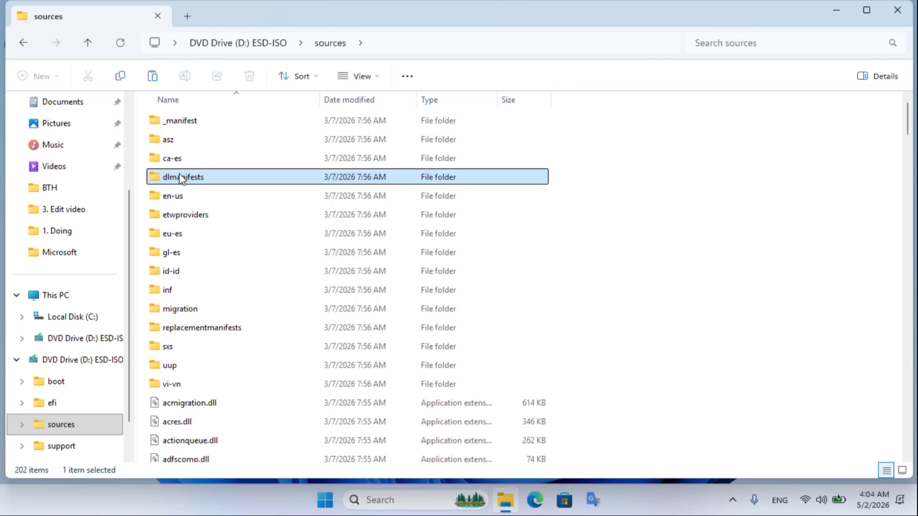
{"action": "scroll", "coordinate": [590, 230], "scroll_direction": "down", "scroll_amount": 20}
{"action": "left_click", "coordinate": [194, 251]}
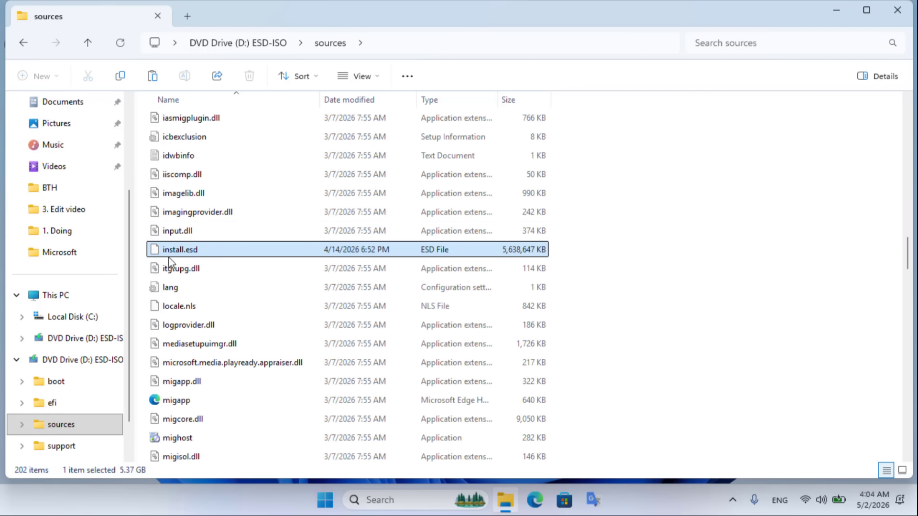
{"action": "right_click", "coordinate": [196, 252]}
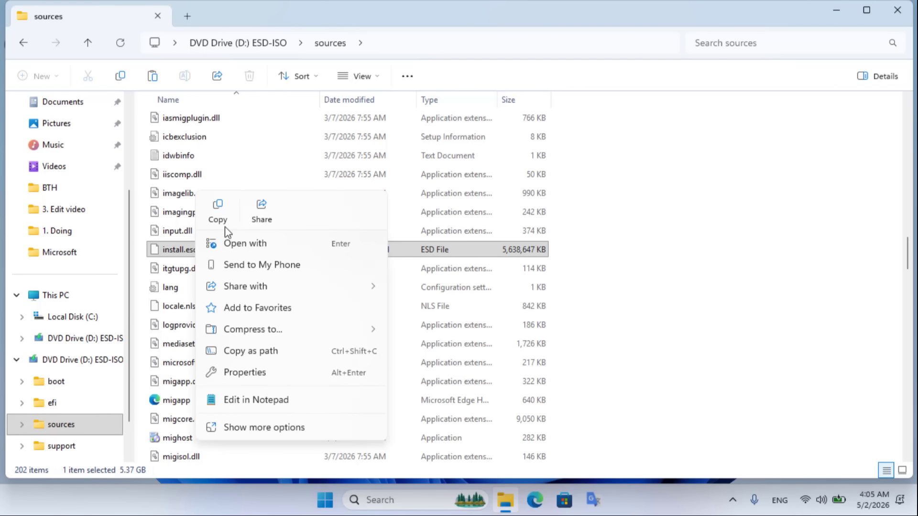
{"action": "left_click", "coordinate": [216, 208]}
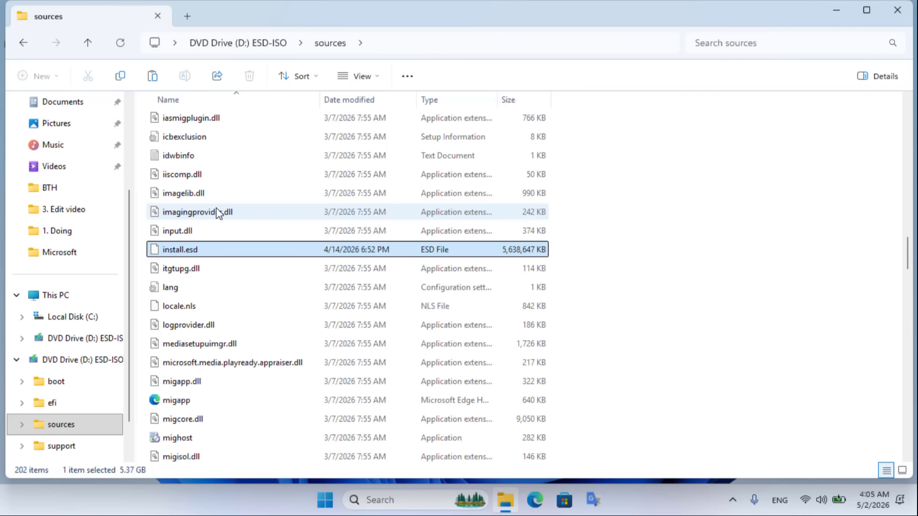
{"action": "left_click", "coordinate": [72, 296]}
- Paste install.esd into C:\Serva_Root\WIA_WDS\Windows11\sources
{"action": "double_click", "coordinate": [194, 132]}
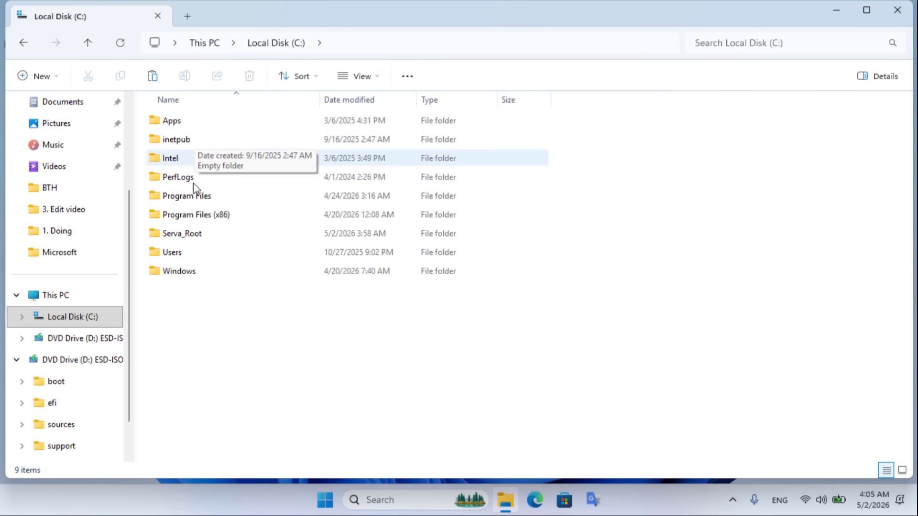
{"action": "double_click", "coordinate": [186, 234]}
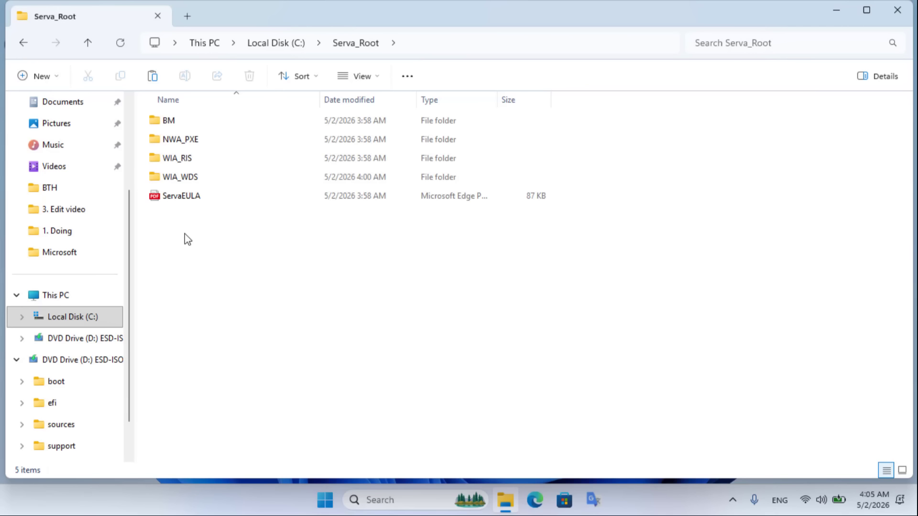
{"action": "double_click", "coordinate": [195, 178]}
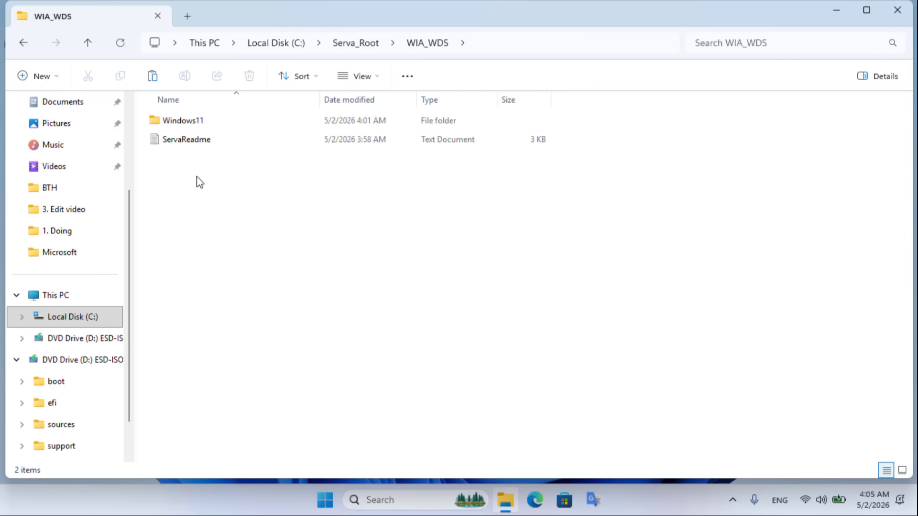
{"action": "double_click", "coordinate": [201, 124]}
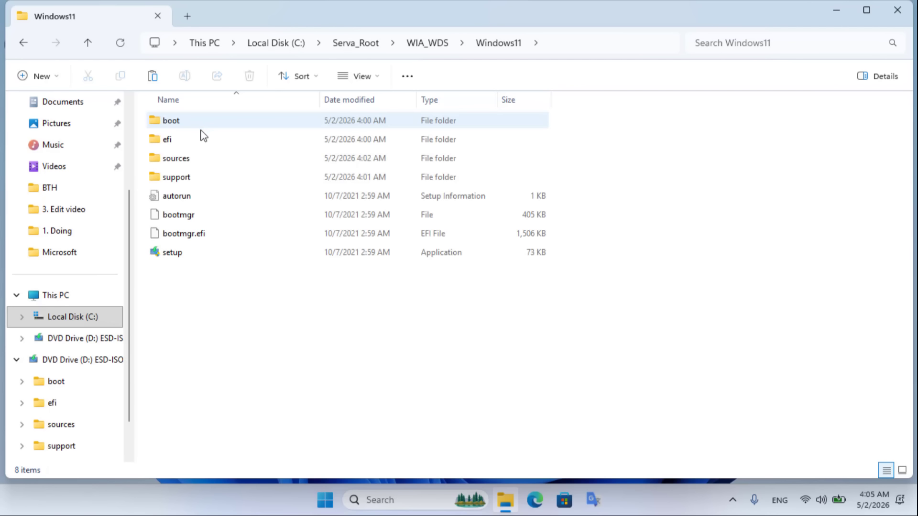
{"action": "left_click", "coordinate": [194, 162]}
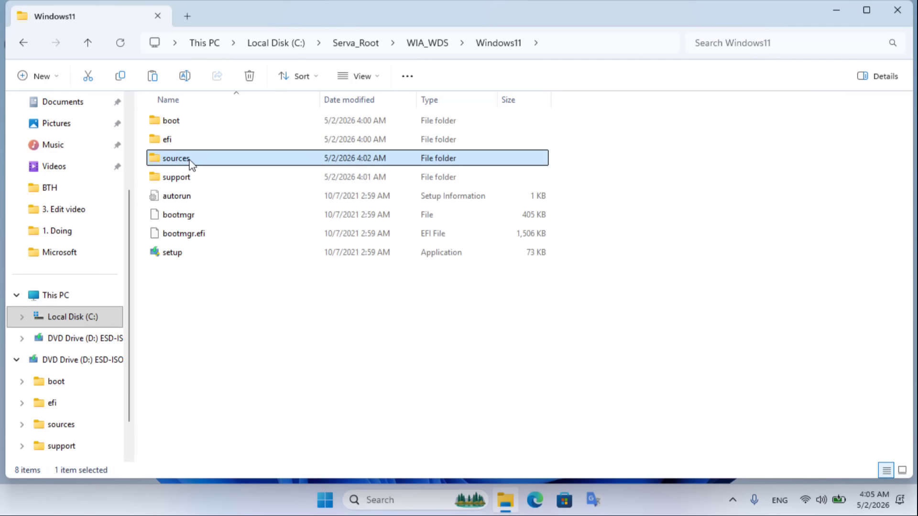
{"action": "double_click", "coordinate": [192, 161]}
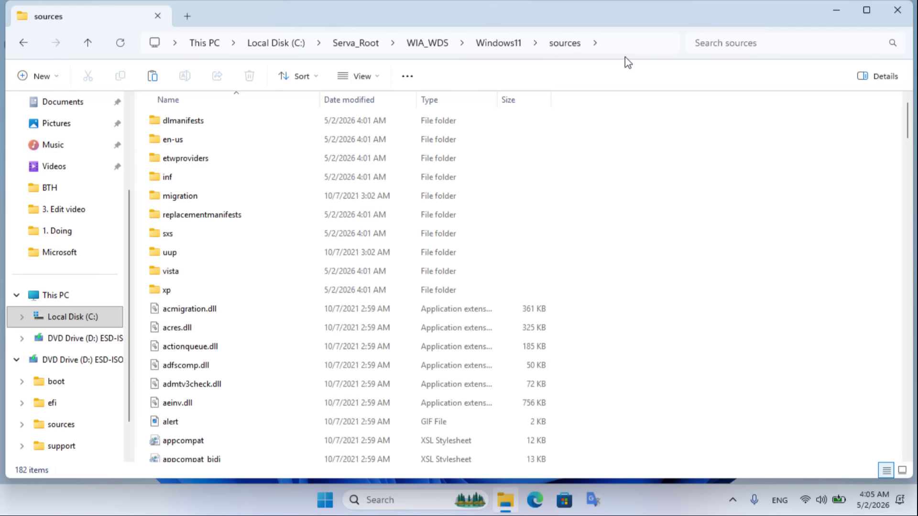
{"action": "left_click", "coordinate": [638, 48]}
{"action": "left_click", "coordinate": [654, 188]}
{"action": "right_click", "coordinate": [655, 180]}
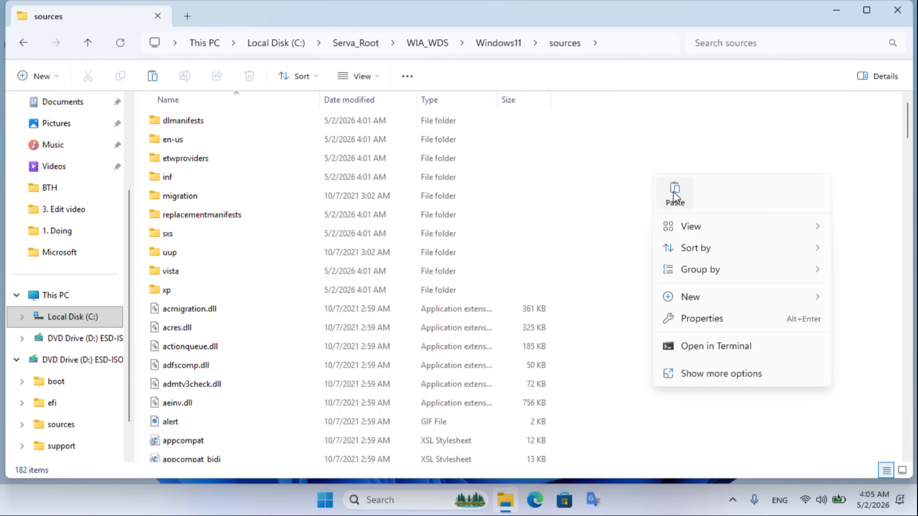
{"action": "left_click", "coordinate": [674, 191]}
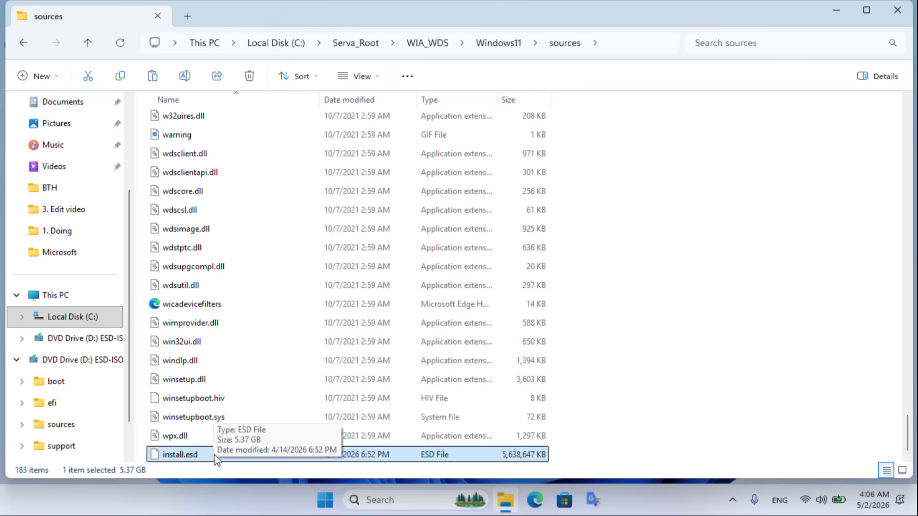
{"action": "left_click", "coordinate": [354, 43]}
- Bring up Advanced Sharing in the WIA_WDS folder's Sharing properties
{"action": "left_click_drag", "start_coordinate": [177, 220], "coordinate": [263, 119]}
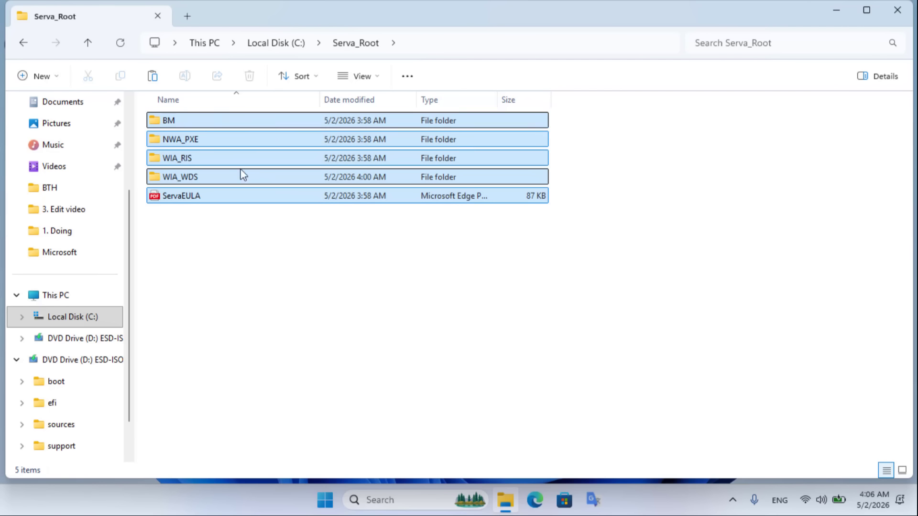
{"action": "left_click", "coordinate": [213, 224]}
{"action": "left_click", "coordinate": [185, 178]}
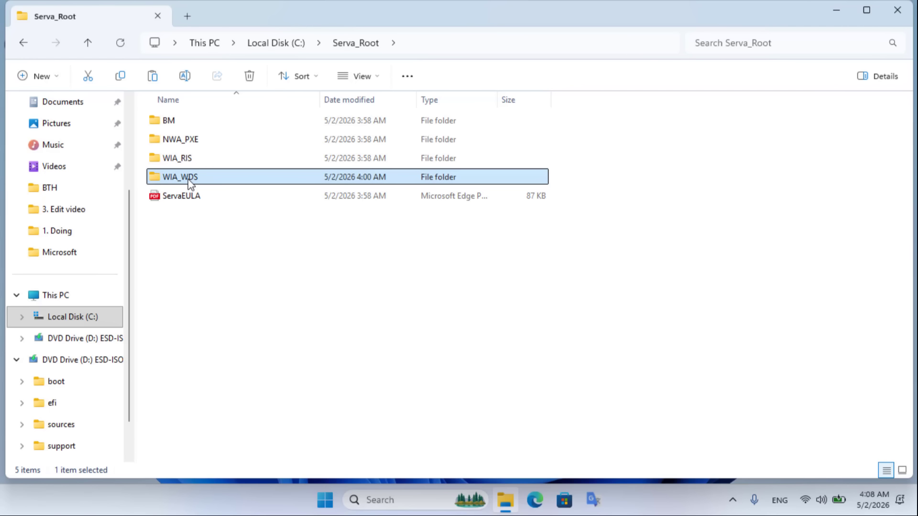
{"action": "right_click", "coordinate": [190, 184]}
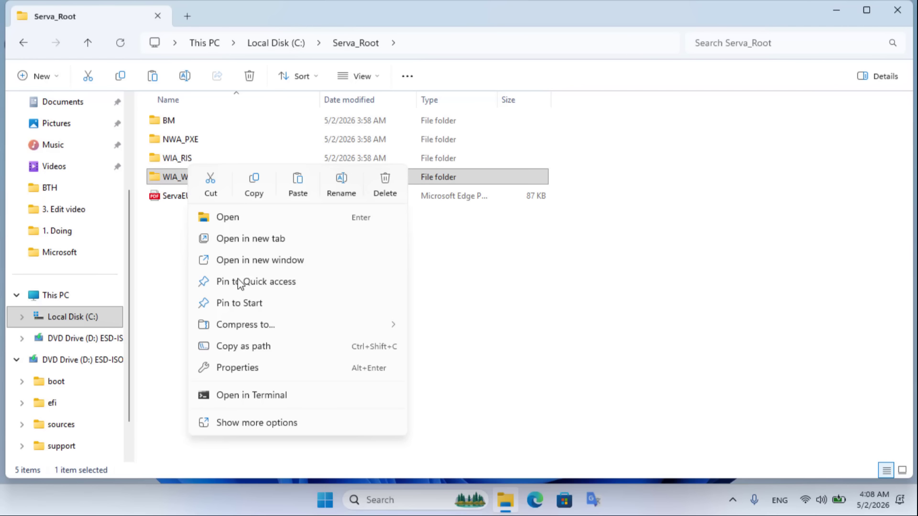
{"action": "left_click", "coordinate": [254, 368]}
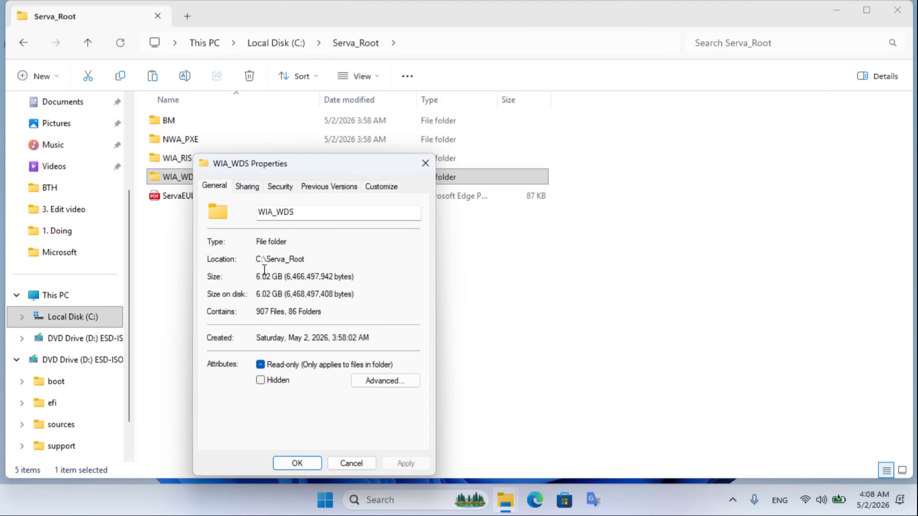
{"action": "left_click", "coordinate": [246, 188]}
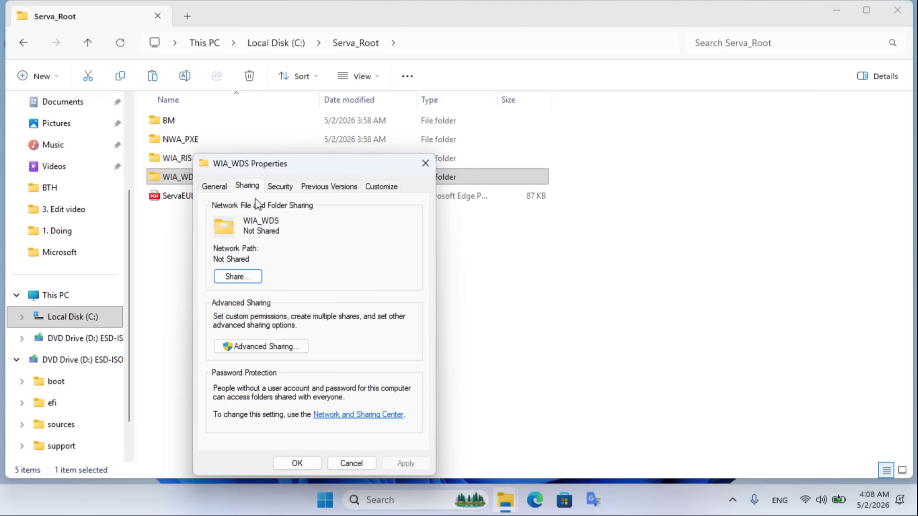
{"action": "left_click", "coordinate": [261, 345]}
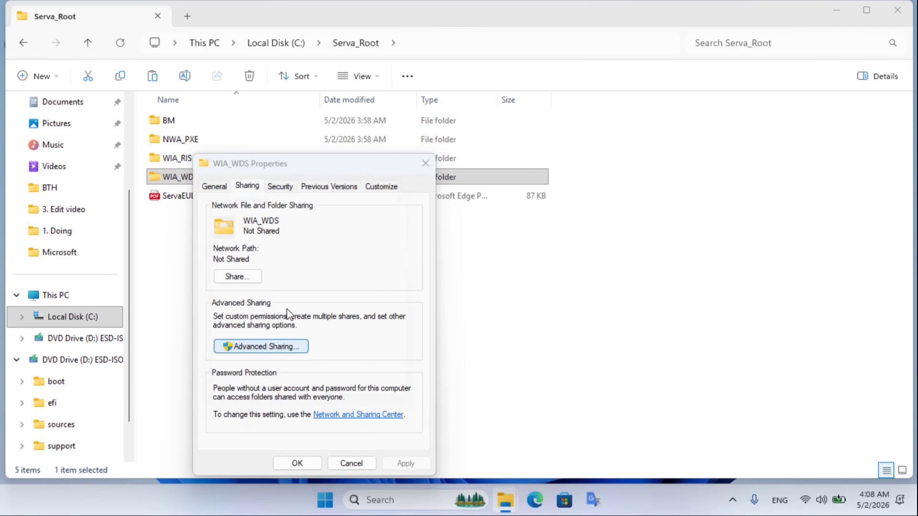
- Share the folder as WIA_WDS_SHARE with Full Control permission for Everyone
{"action": "left_click_drag", "start_coordinate": [316, 184], "coordinate": [608, 183]}
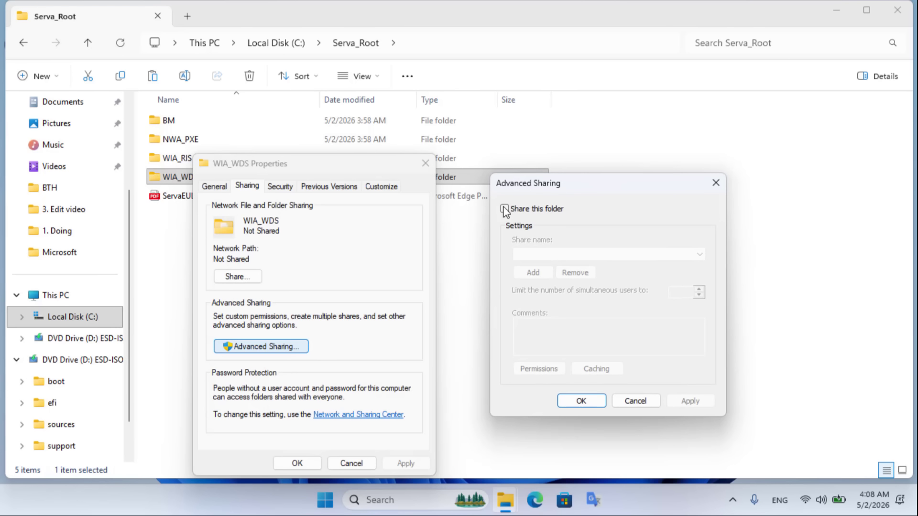
{"action": "left_click", "coordinate": [502, 208]}
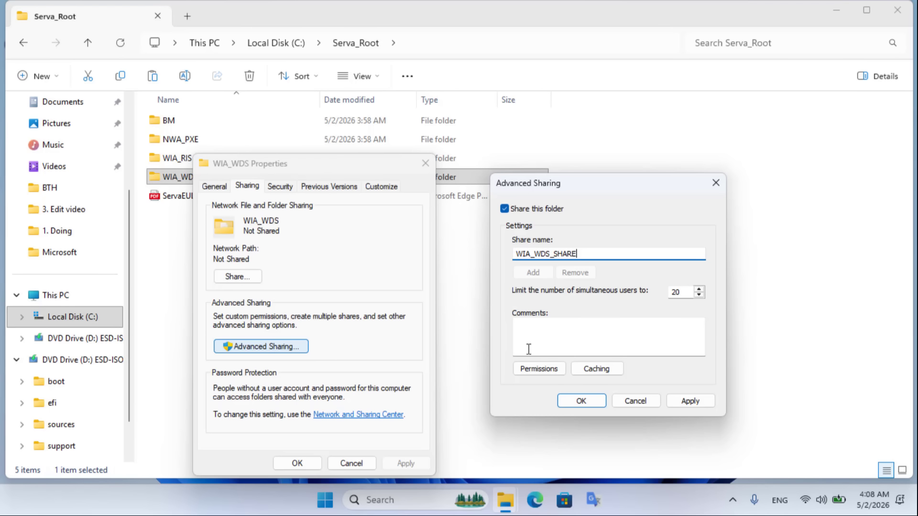
{"action": "left_click", "coordinate": [542, 370]}
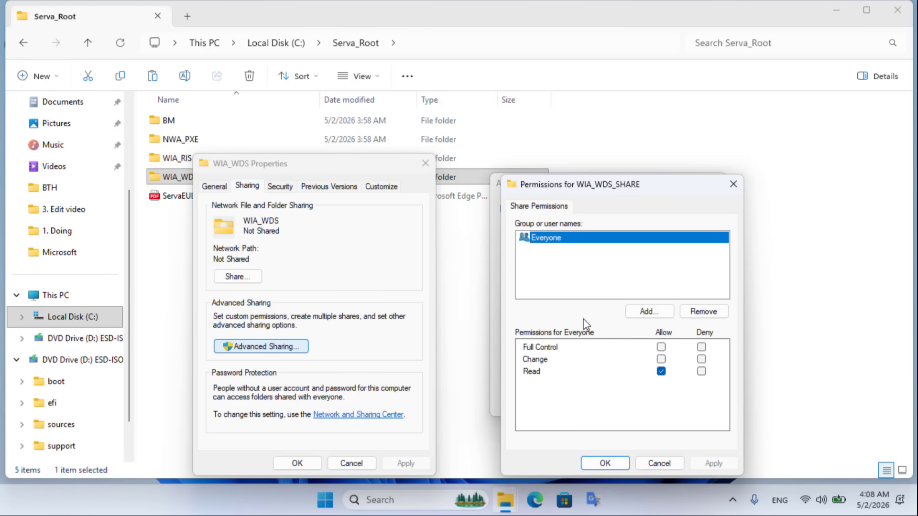
{"action": "left_click", "coordinate": [662, 348]}
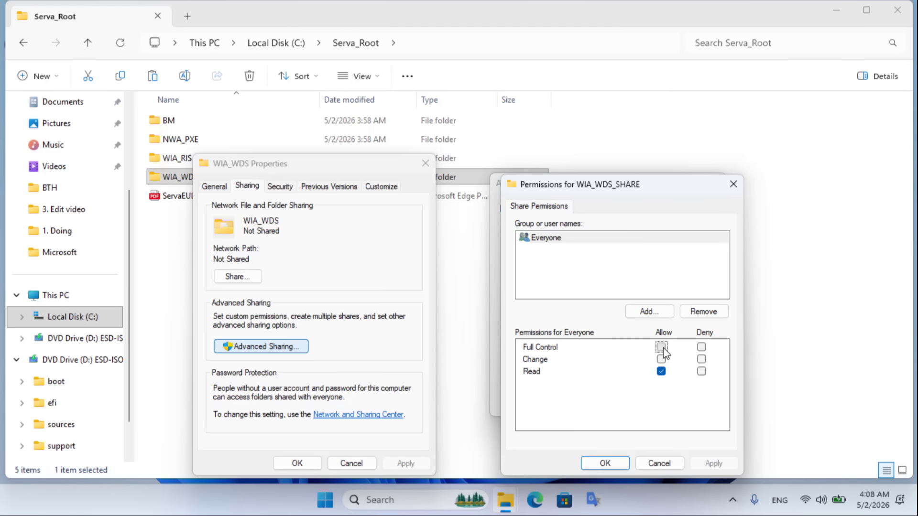
{"action": "left_click", "coordinate": [605, 464]}
{"action": "left_click", "coordinate": [701, 406]}
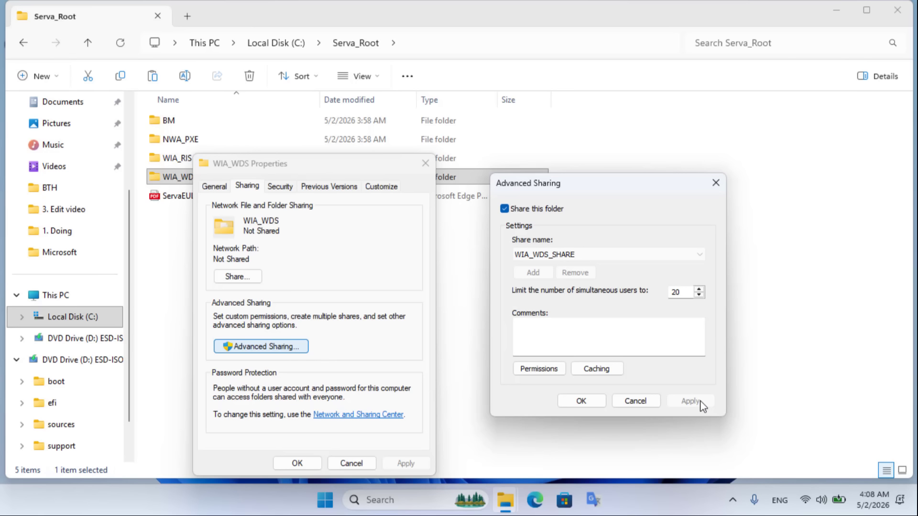
{"action": "left_click", "coordinate": [595, 401]}
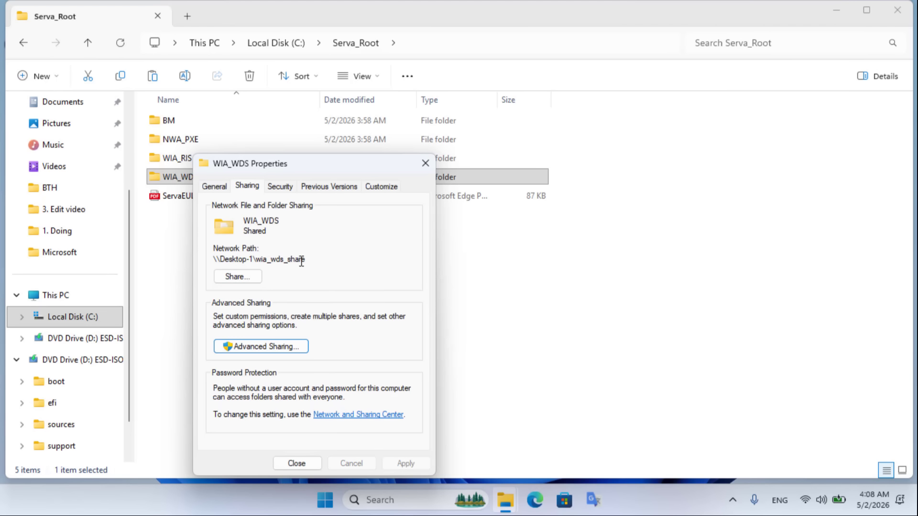
- Add Everyone to WIA_WDS's network sharing list with Read/Write permission level and finish
{"action": "left_click", "coordinate": [237, 276]}
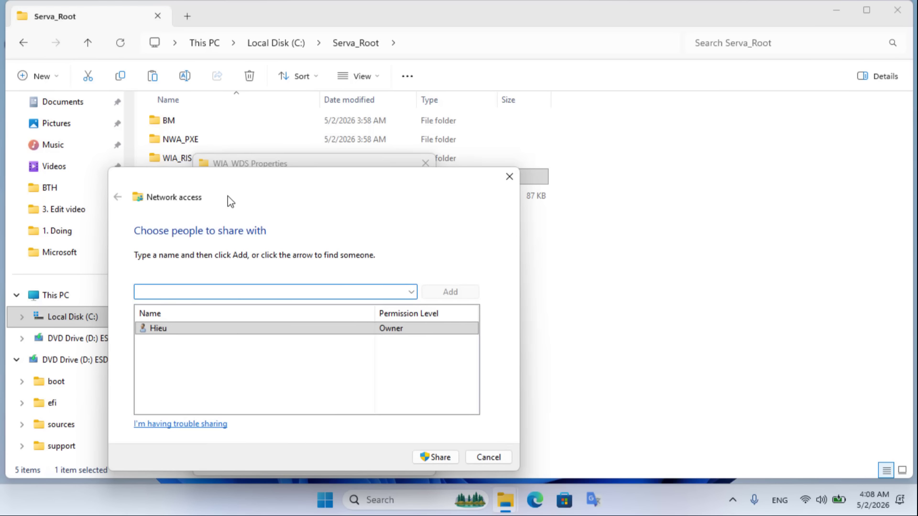
{"action": "left_click", "coordinate": [411, 291]}
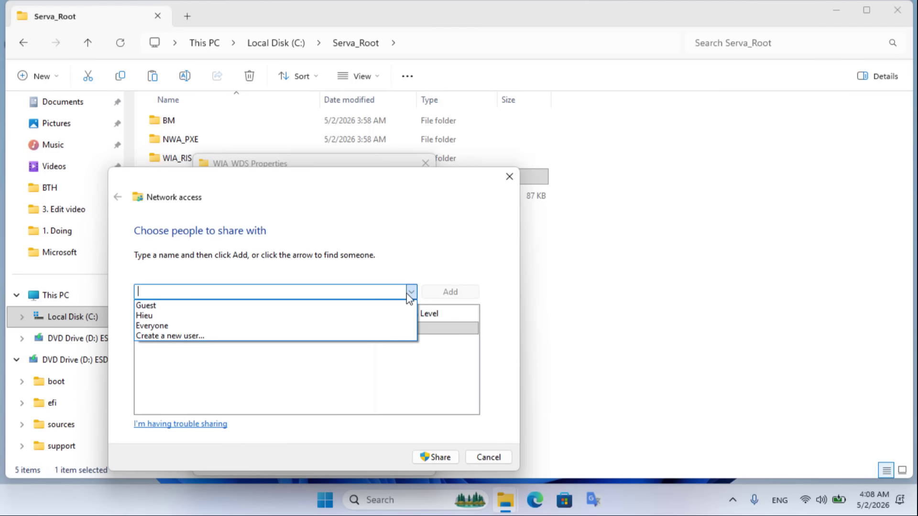
{"action": "left_click", "coordinate": [203, 328]}
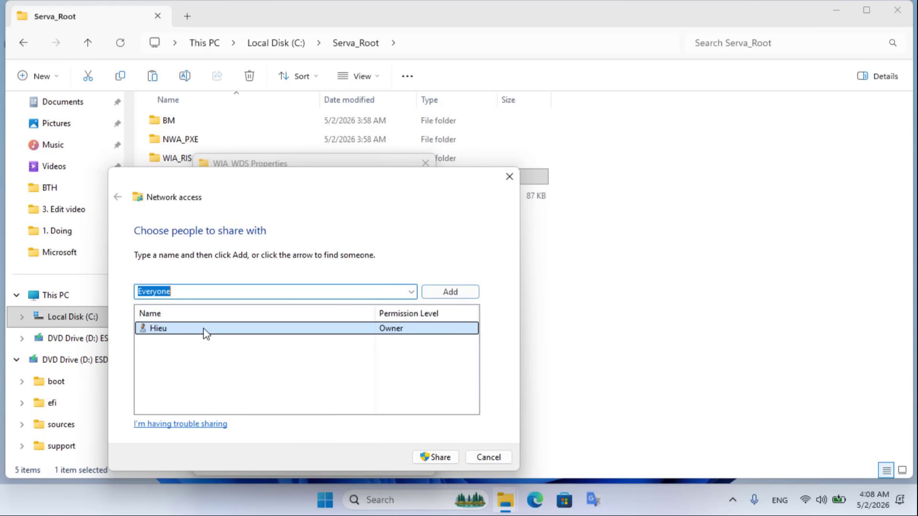
{"action": "left_click", "coordinate": [448, 292]}
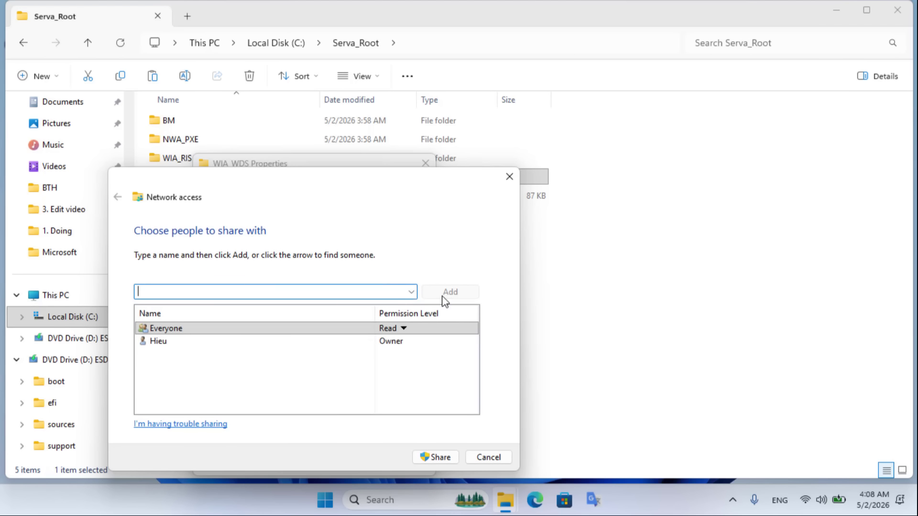
{"action": "left_click", "coordinate": [404, 328]}
{"action": "left_click", "coordinate": [455, 345]}
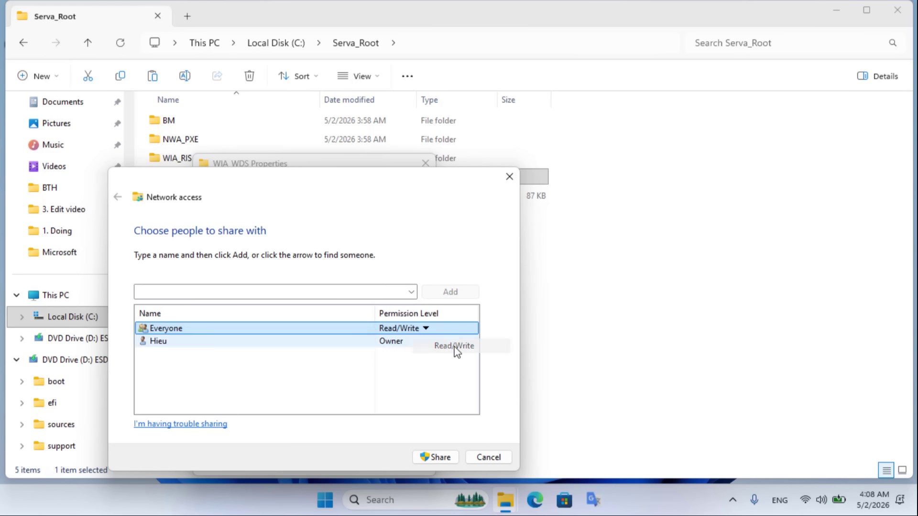
{"action": "left_click", "coordinate": [438, 457]}
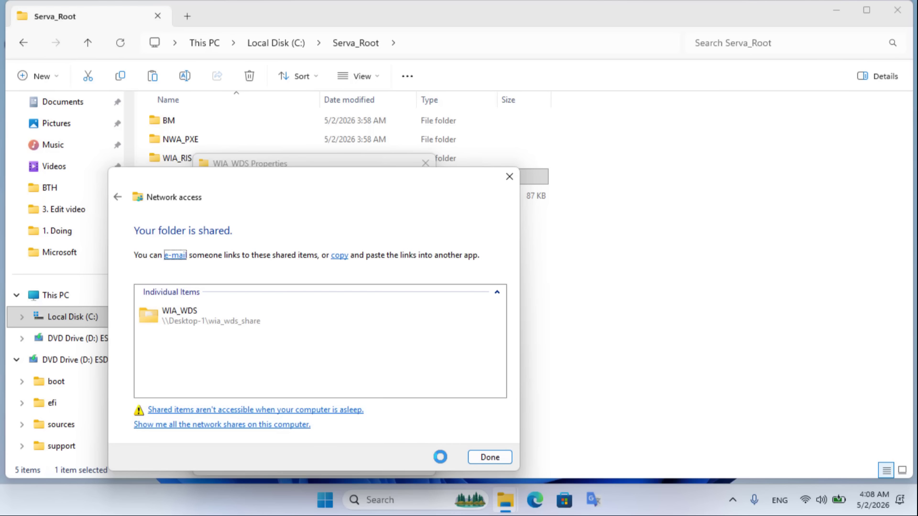
{"action": "left_click", "coordinate": [206, 318]}
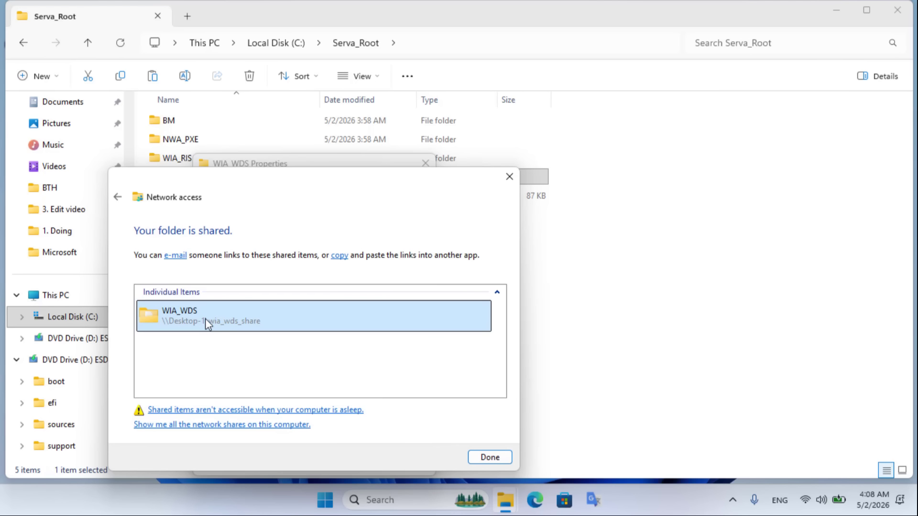
{"action": "left_click", "coordinate": [487, 458]}
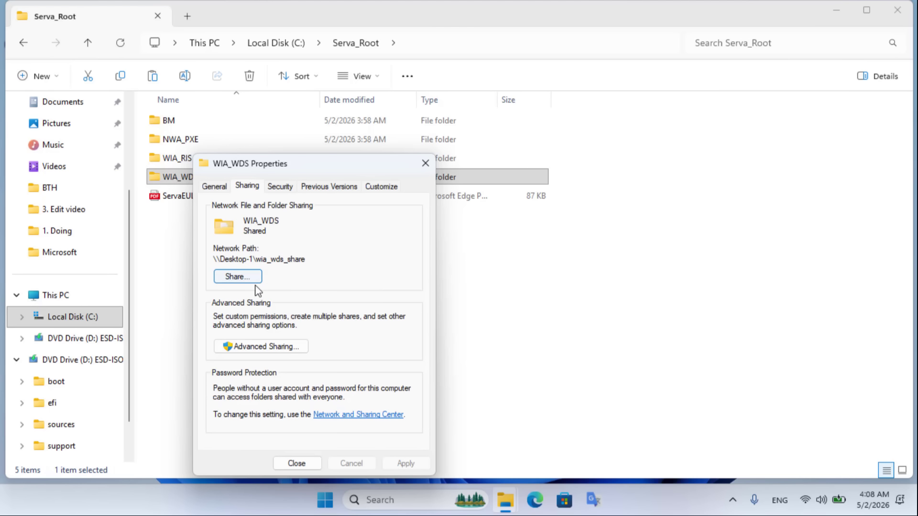
- Check the Private and All networks settings: discovery and file sharing on, password-protected sharing off
{"action": "left_click", "coordinate": [348, 416]}
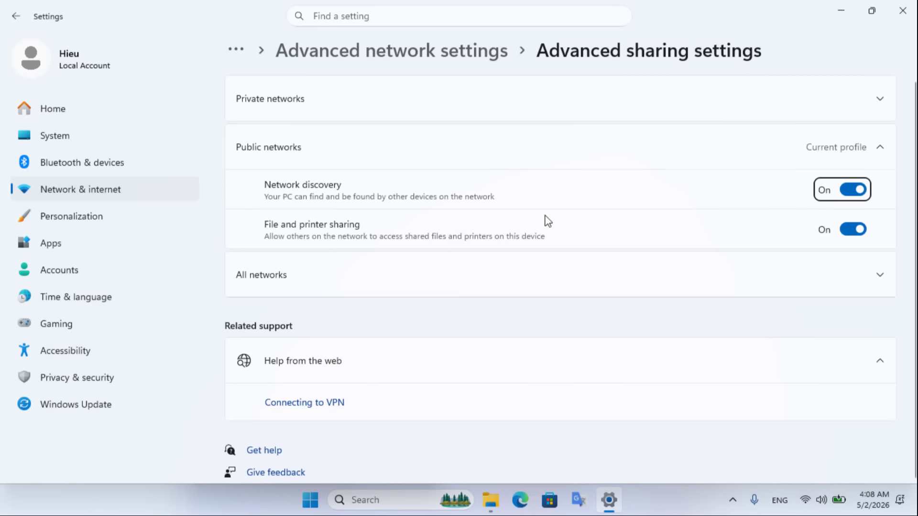
{"action": "left_click", "coordinate": [814, 109]}
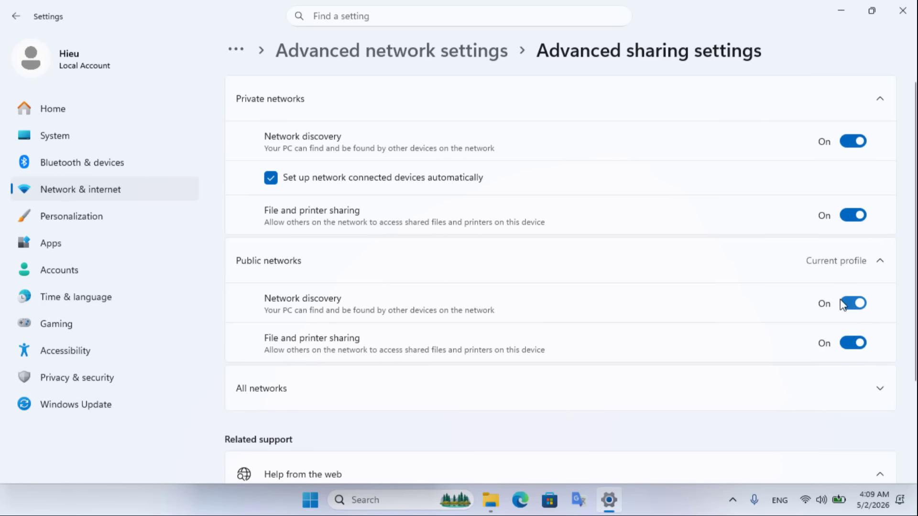
{"action": "left_click", "coordinate": [859, 392]}
{"action": "scroll", "coordinate": [724, 359], "scroll_direction": "down", "scroll_amount": 3}
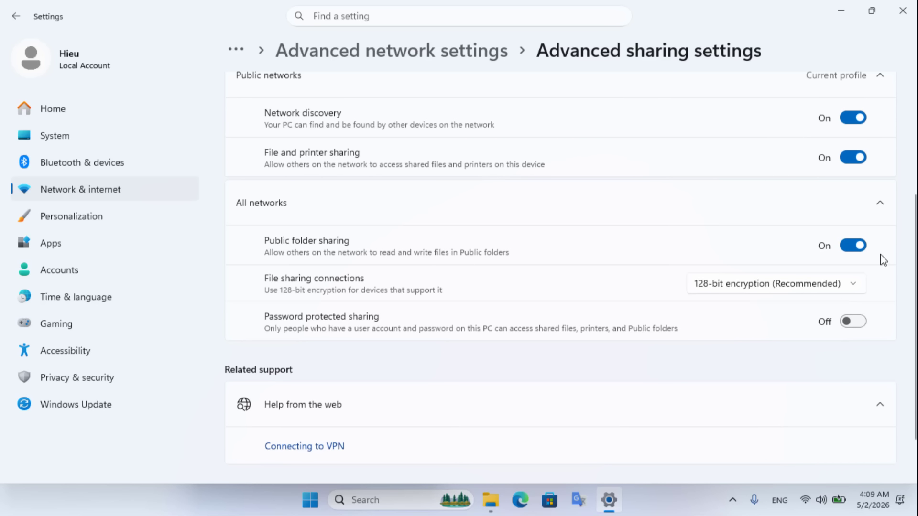
- Close Settings, the WIA_WDS Properties dialog and File Explorer
{"action": "left_click", "coordinate": [903, 11]}
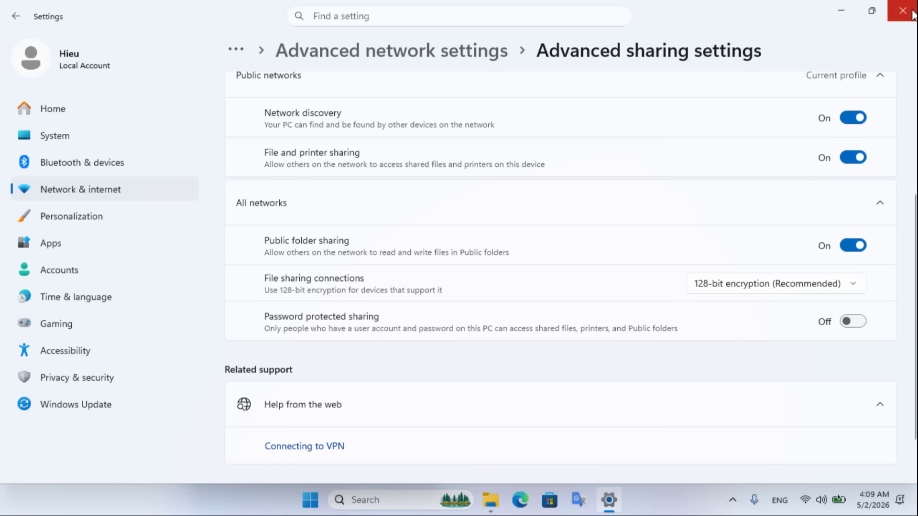
{"action": "left_click", "coordinate": [297, 463]}
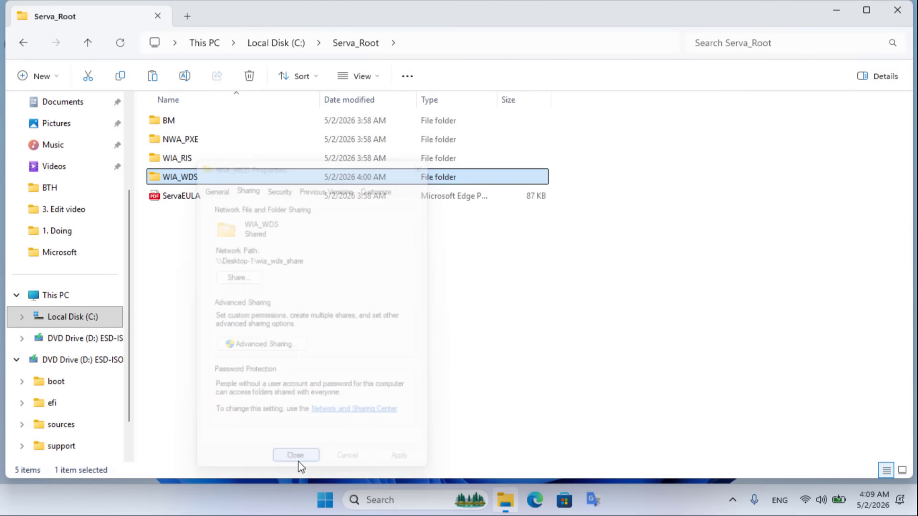
{"action": "left_click", "coordinate": [888, 10]}
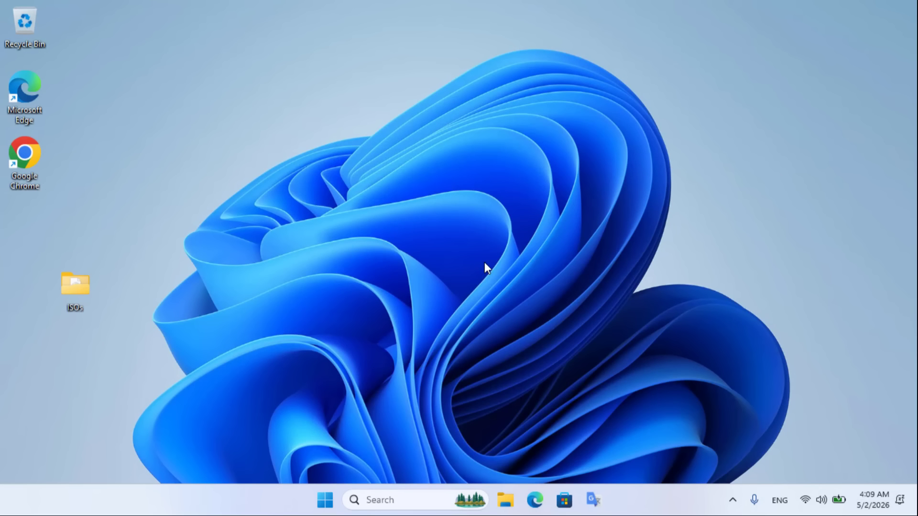
- Show the Users list under Local Users and Groups in Computer Management
{"action": "right_click", "coordinate": [326, 499]}
{"action": "left_click", "coordinate": [327, 264]}
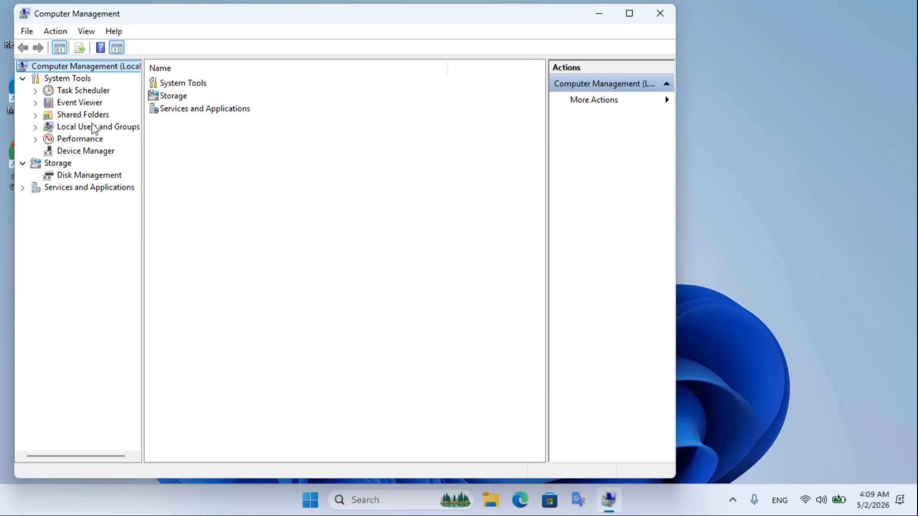
{"action": "double_click", "coordinate": [93, 127]}
{"action": "left_click", "coordinate": [85, 140]}
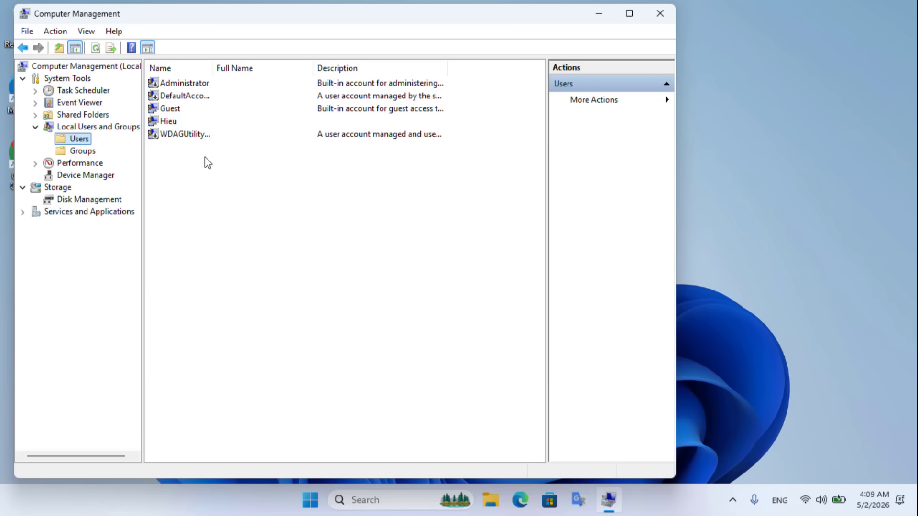
- Create local user 'serva' with a non-expiring password and no change required at next logon
{"action": "right_click", "coordinate": [205, 158]}
{"action": "left_click", "coordinate": [257, 167]}
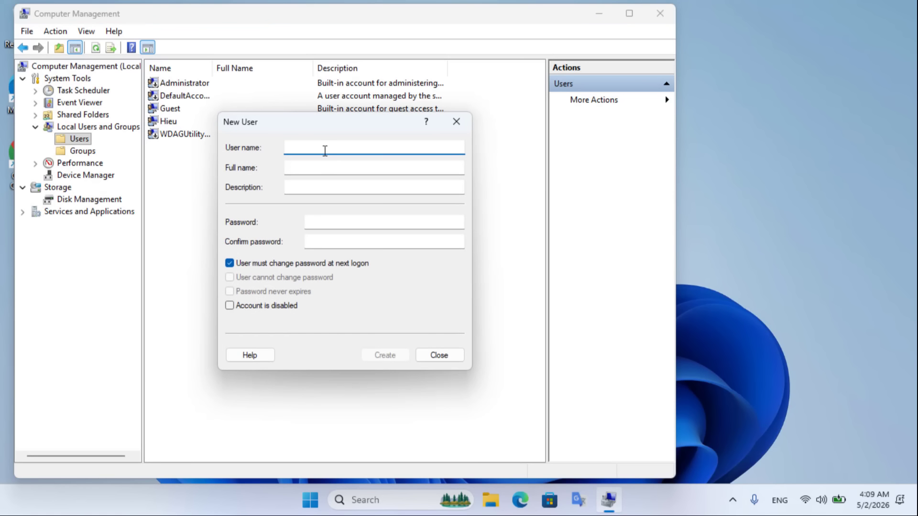
{"action": "type", "text": "serv"}
{"action": "type", "text": "a"}
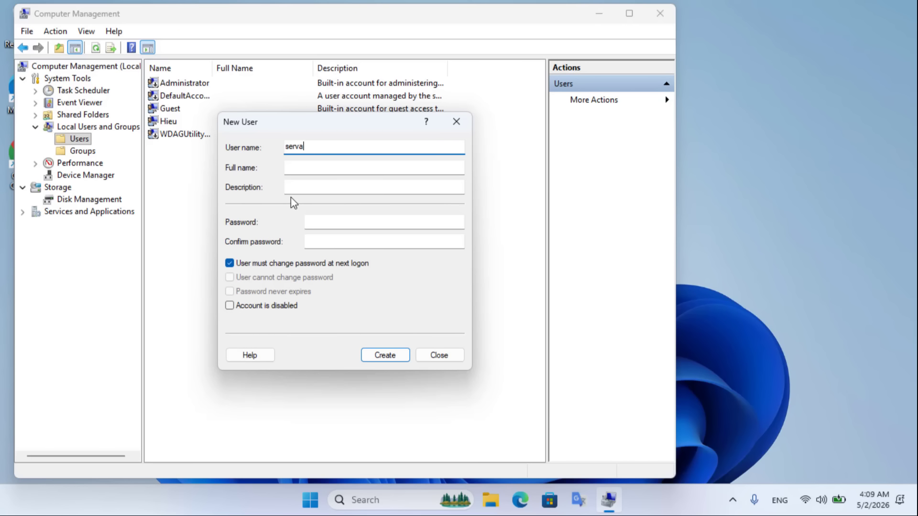
{"action": "left_click_drag", "start_coordinate": [312, 150], "coordinate": [265, 147]}
{"action": "left_click", "coordinate": [322, 225]}
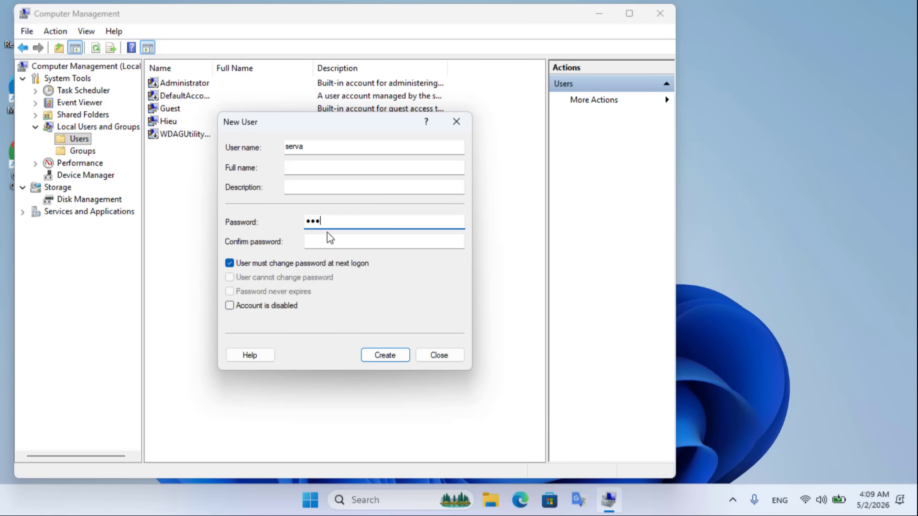
{"action": "left_click", "coordinate": [321, 241]}
{"action": "type", "text": "123"}
{"action": "left_click", "coordinate": [230, 263]}
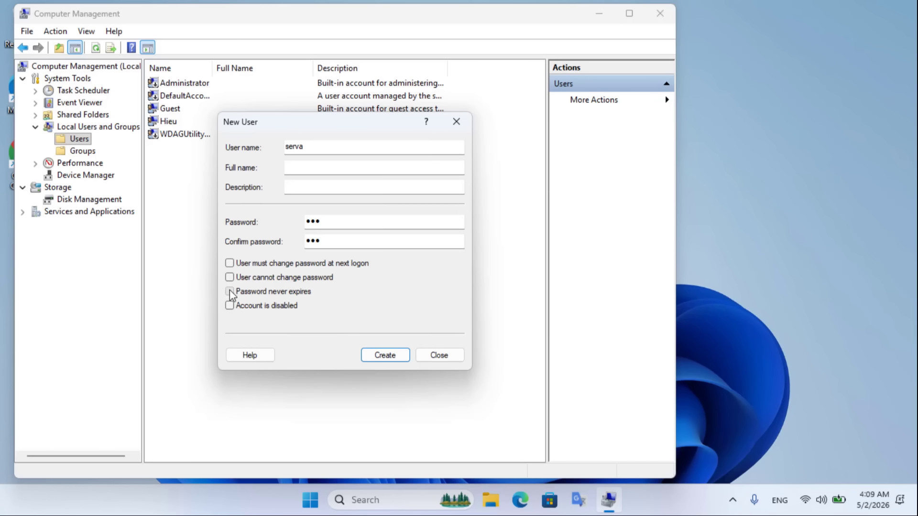
{"action": "left_click", "coordinate": [230, 291]}
{"action": "left_click", "coordinate": [383, 355]}
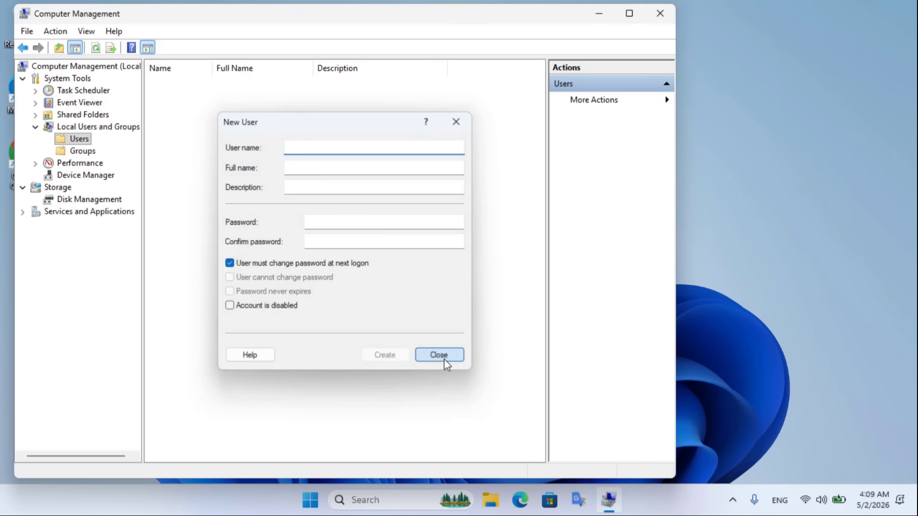
{"action": "left_click", "coordinate": [439, 356]}
{"action": "left_click", "coordinate": [244, 138]}
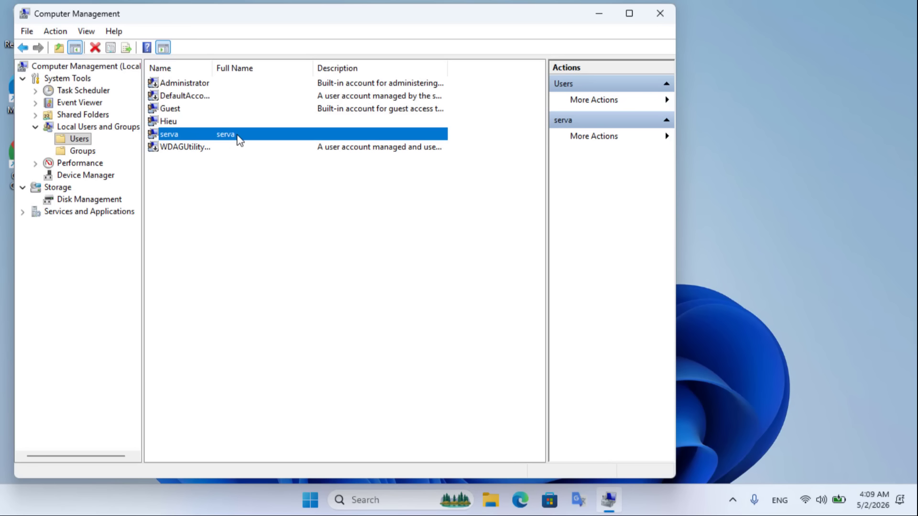
{"action": "left_click", "coordinate": [660, 12]}
- Run Serva64 from the Downloads Serva Community folder and verify the log shows WIA_WDS_SHARE OK
{"action": "key", "text": "super+e"}
{"action": "double_click", "coordinate": [213, 161]}
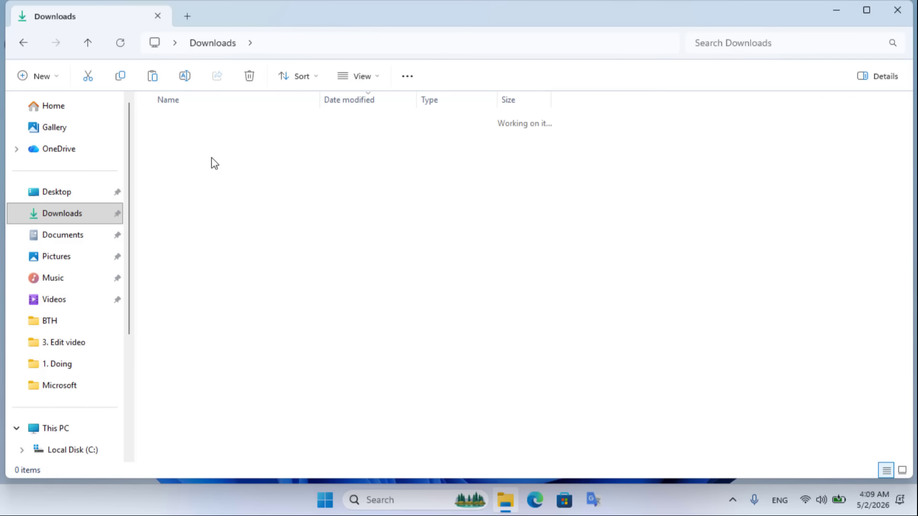
{"action": "left_click", "coordinate": [198, 200]}
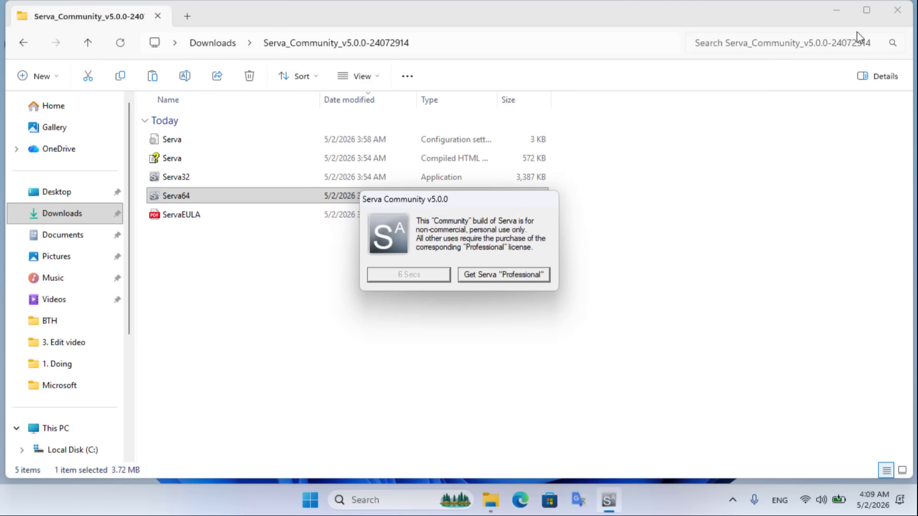
{"action": "left_click", "coordinate": [901, 10]}
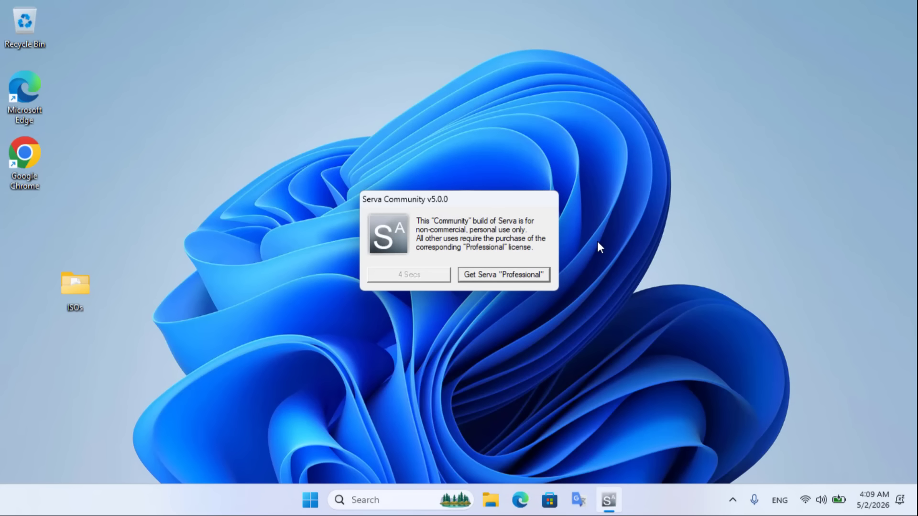
{"action": "left_click", "coordinate": [424, 276]}
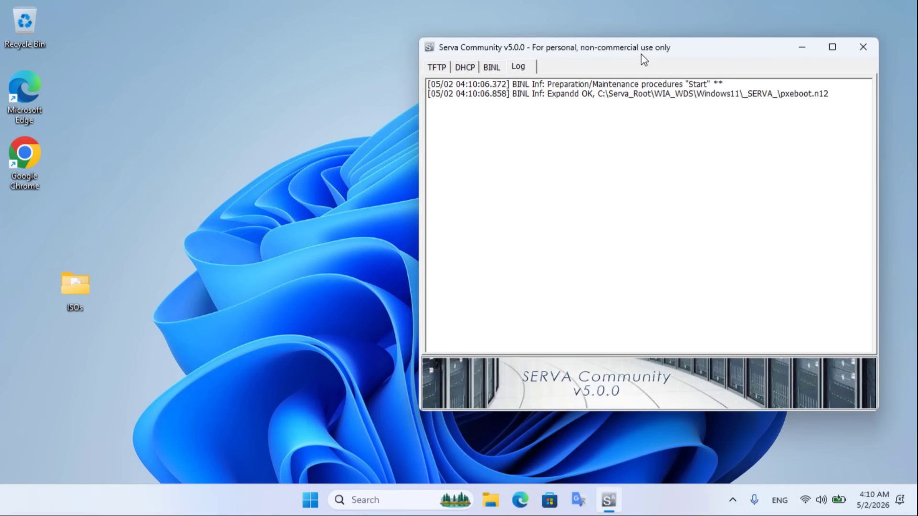
{"action": "left_click_drag", "start_coordinate": [640, 49], "coordinate": [485, 54]}
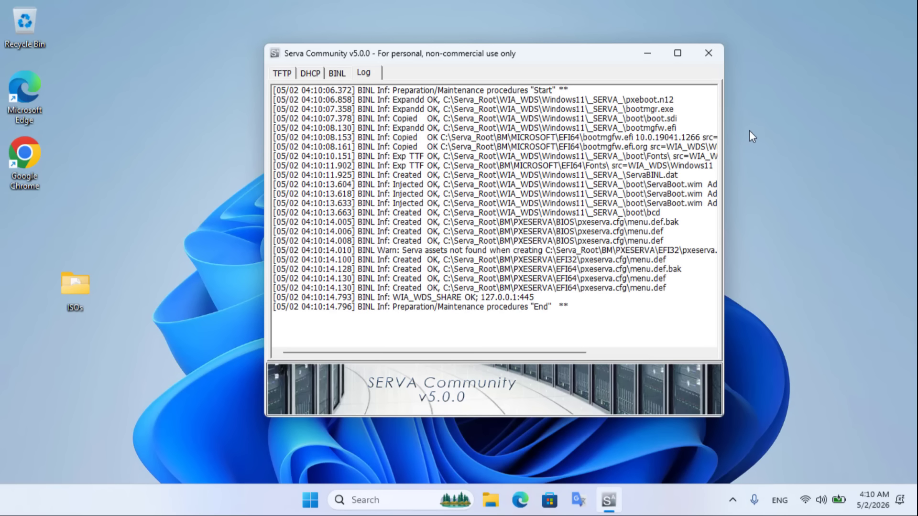
{"action": "left_click", "coordinate": [417, 300]}
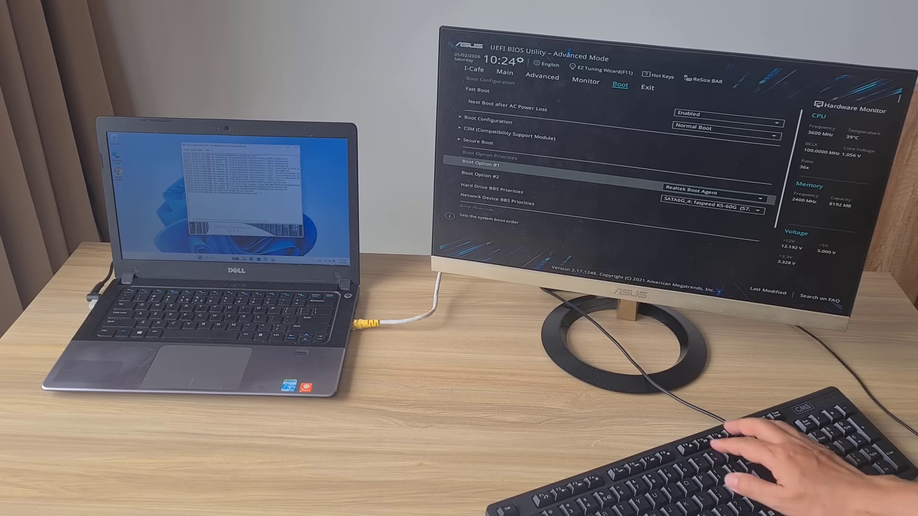
- Save the BIOS, PXE-boot Windows 11 AMD64, and log in to WIA_WDS_SHARE to run Setup
{"action": "key", "text": "F10"}
{"action": "key", "text": "Return"}
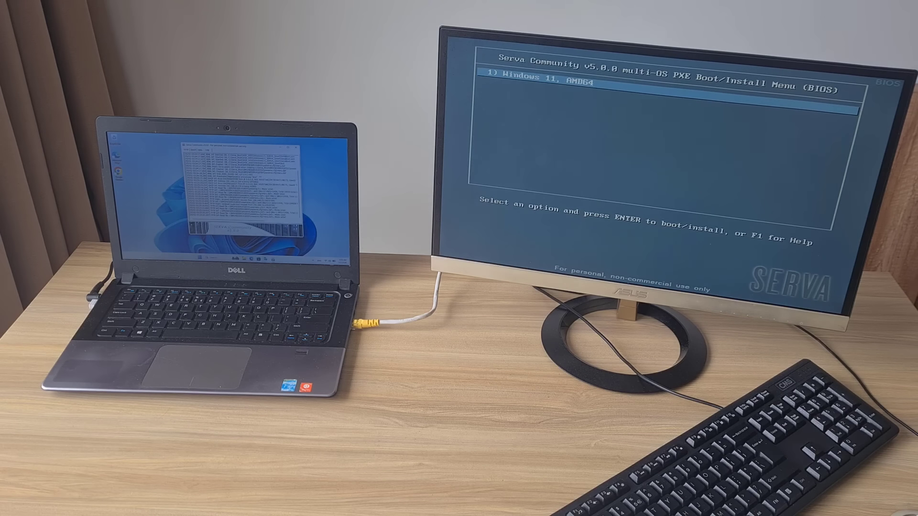
{"action": "key", "text": "Return"}
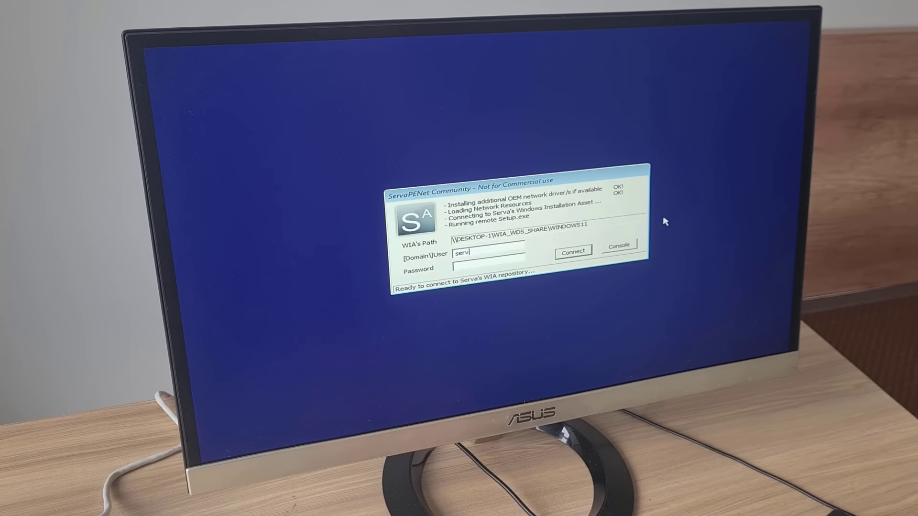
{"action": "type", "text": "a"}
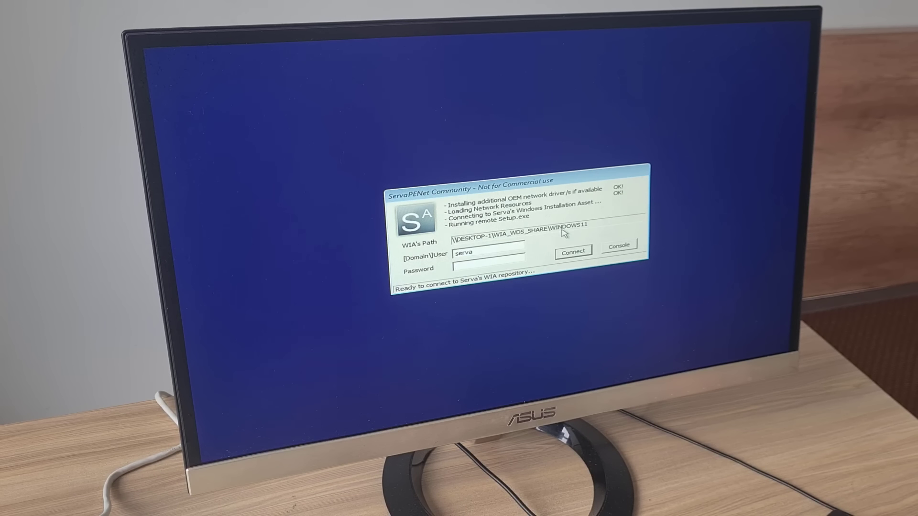
{"action": "left_click", "coordinate": [573, 253]}
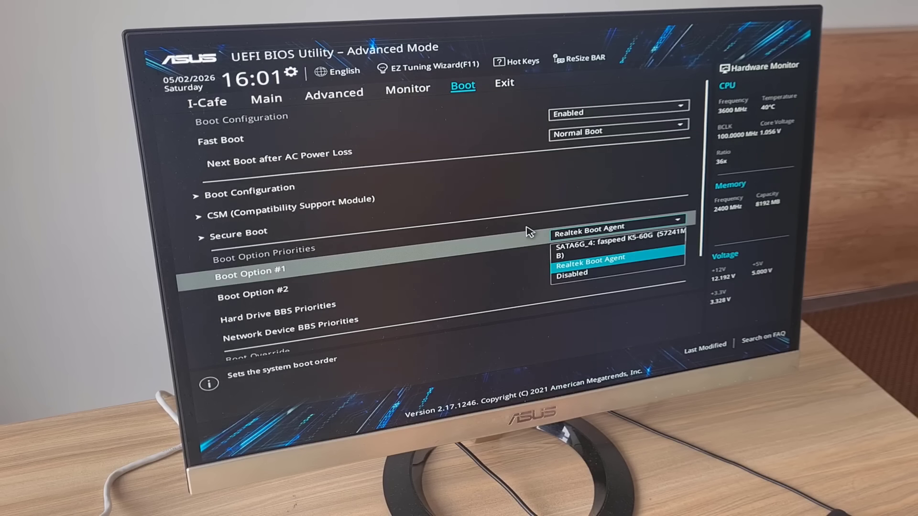
- Set SATA6G_4 as Boot Option #1, then save and reset with F10
{"action": "key", "text": "Up"}
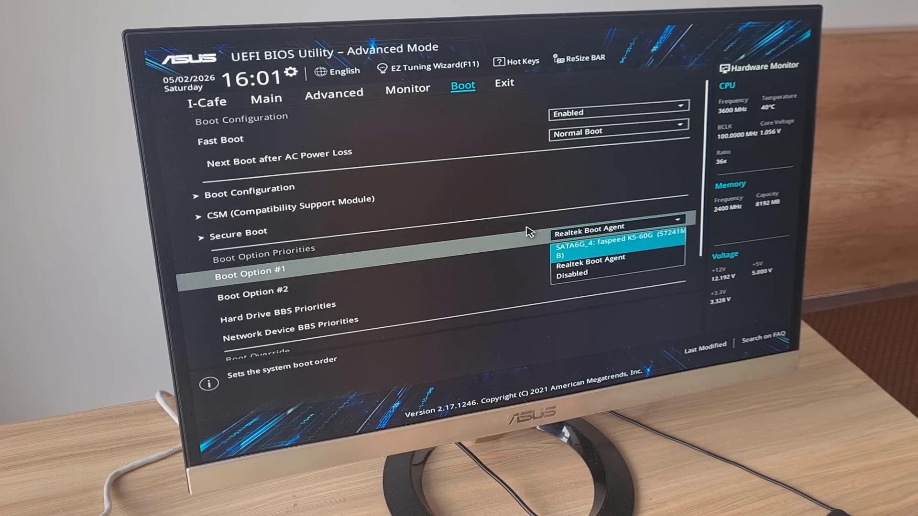
{"action": "key", "text": "Return"}
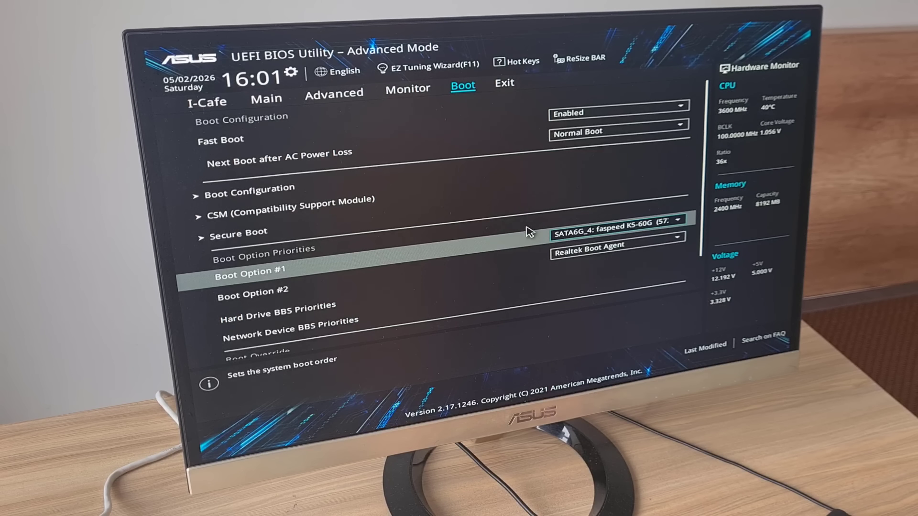
{"action": "key", "text": "F10"}
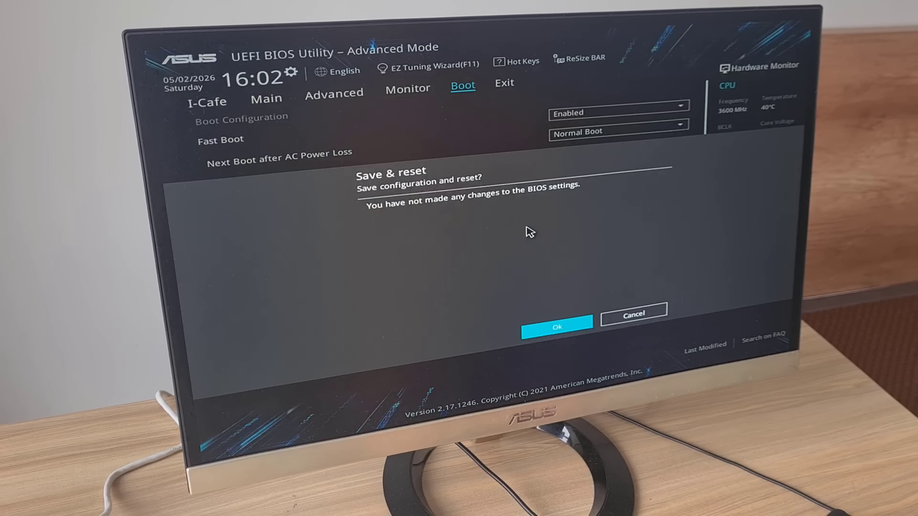
{"action": "key", "text": "Return"}
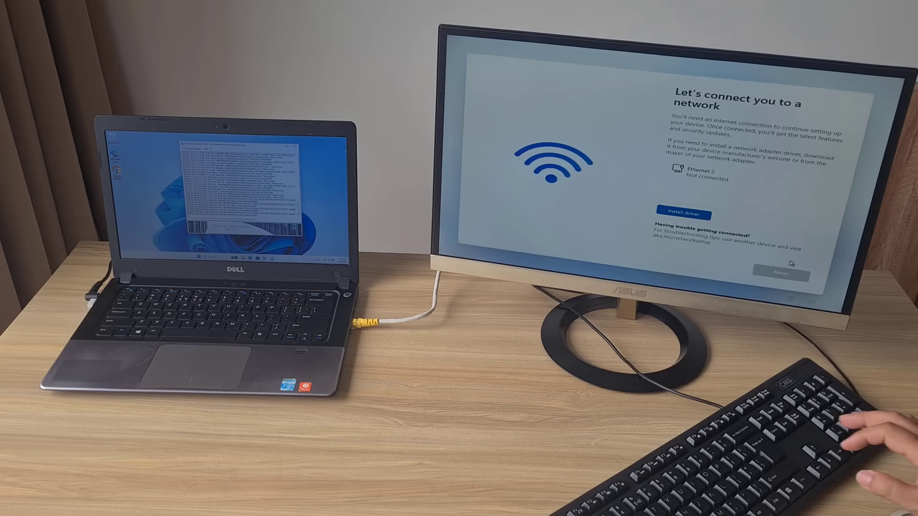
- Run oobe\bypassnro from a setup command prompt to skip the network requirement
{"action": "key", "text": "shift+F10"}
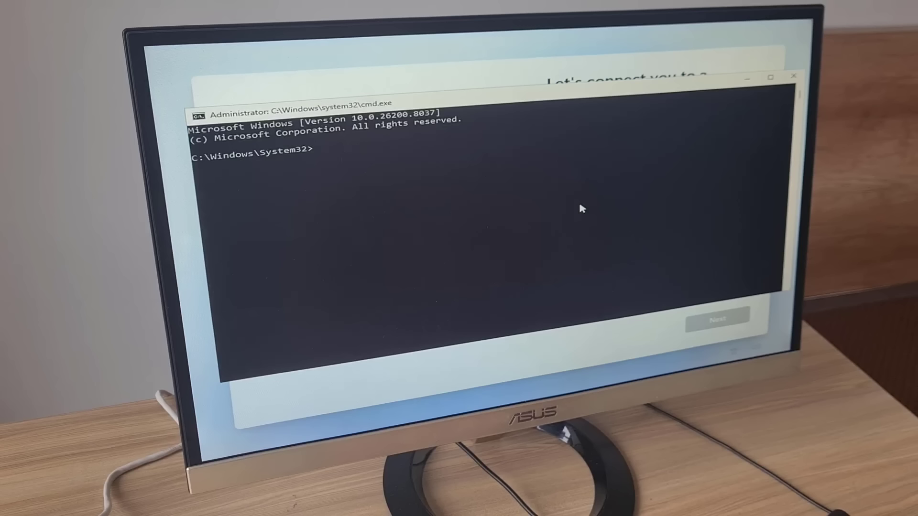
{"action": "type", "text": "oo"}
{"action": "type", "text": "be\\bypassnro"}
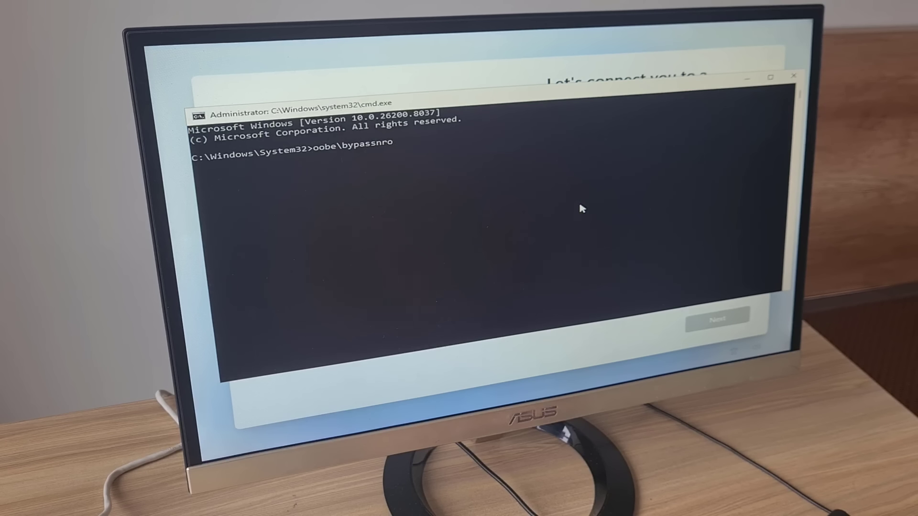
{"action": "key", "text": "Return"}
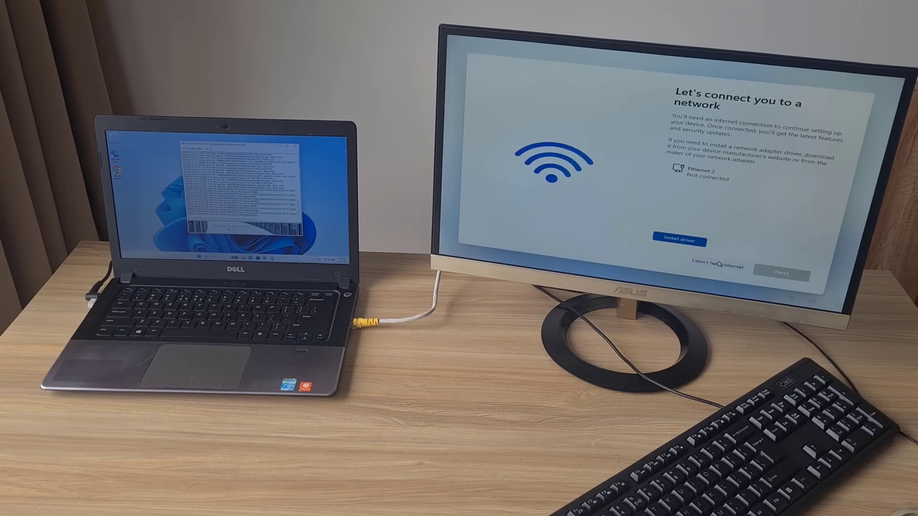
- Finish setup offline with local account 'serva', then open Settings on the new desktop
{"action": "left_click", "coordinate": [725, 268]}
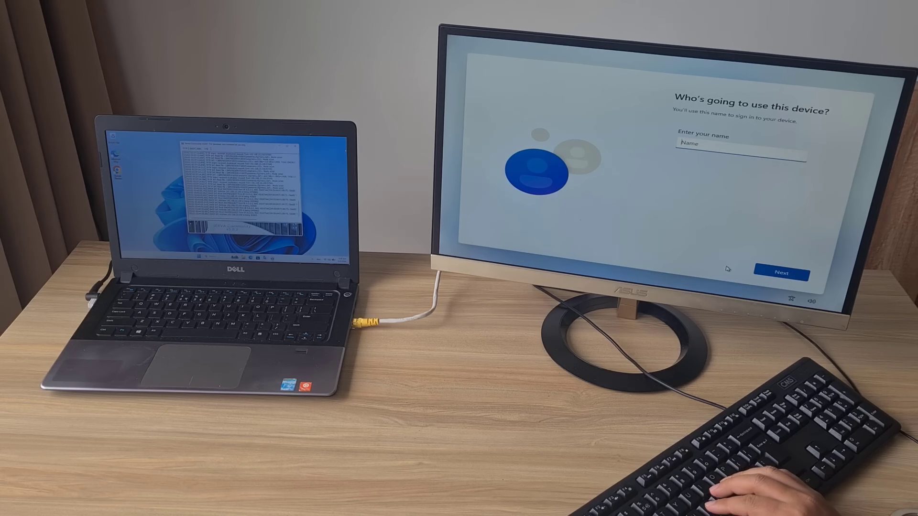
{"action": "type", "text": "serva"}
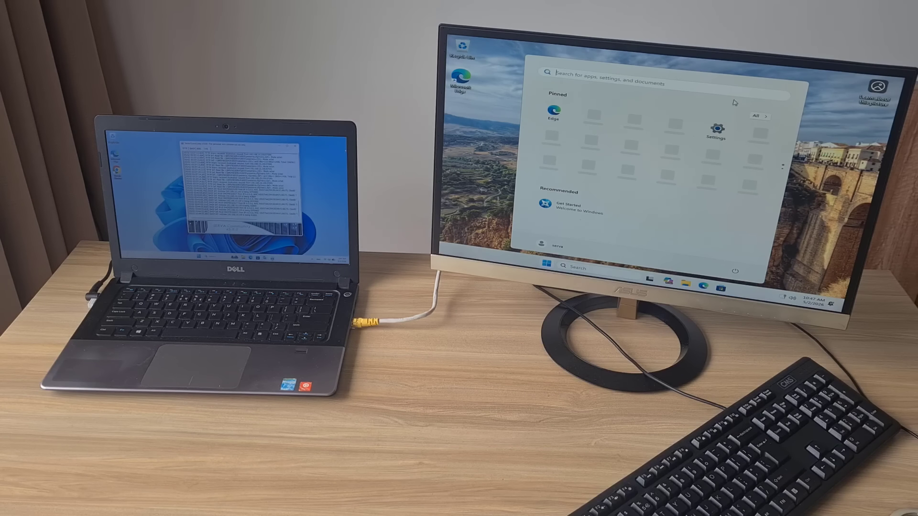
{"action": "left_click", "coordinate": [717, 130]}
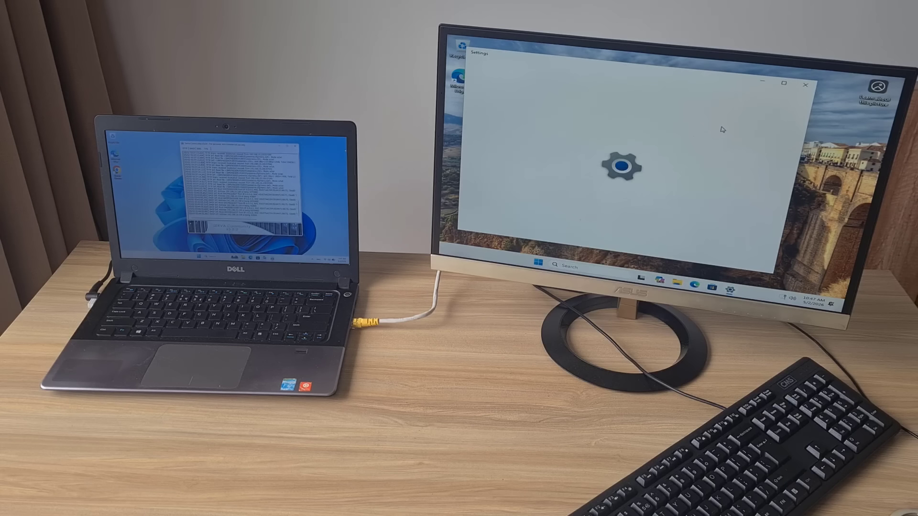